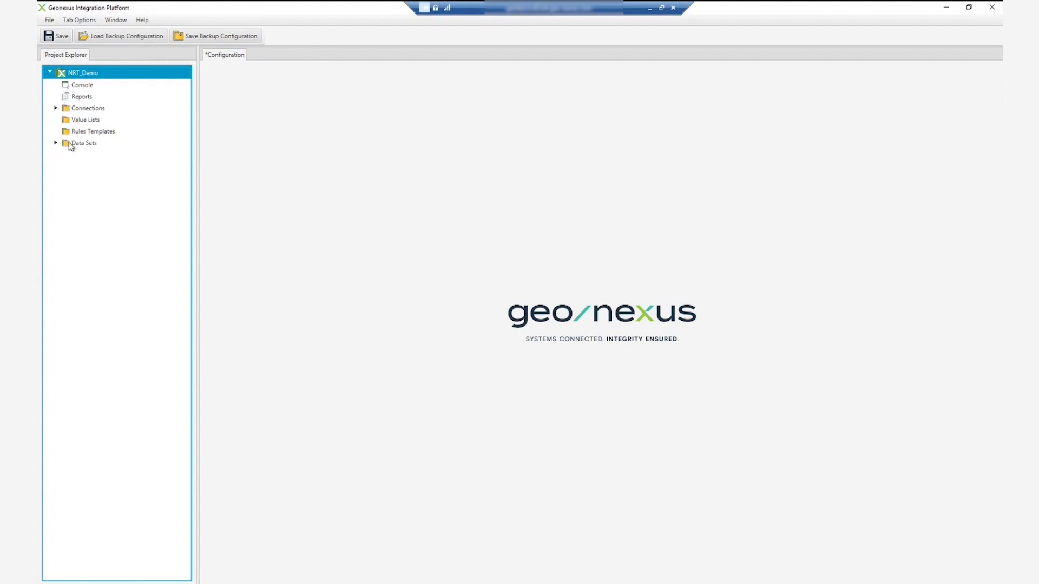
Expand the project's connections and review the connection types available for a new connection.
left_click(56, 108)
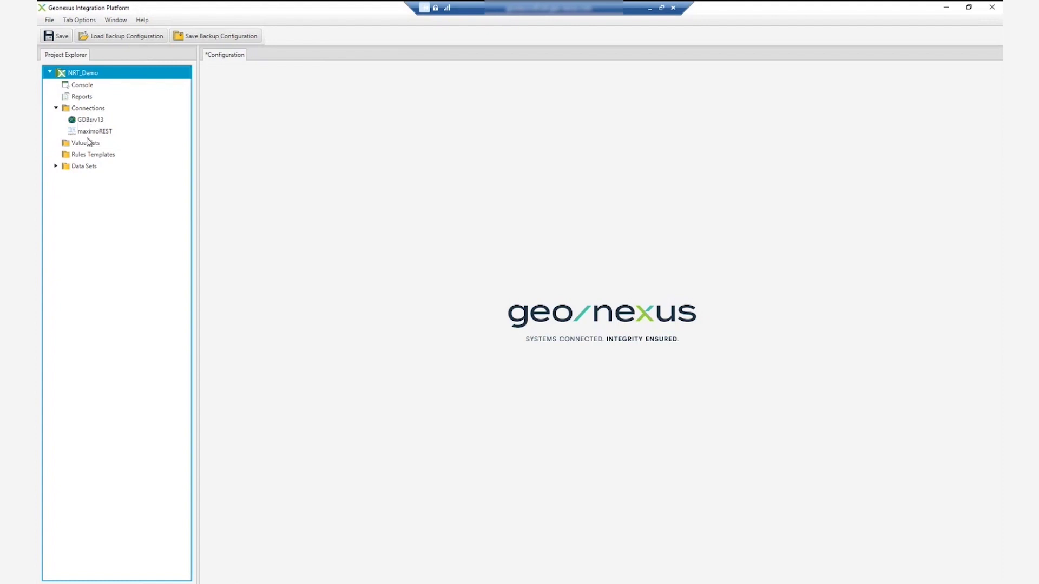
left_click(93, 109)
right_click(92, 110)
mouse_move(107, 117)
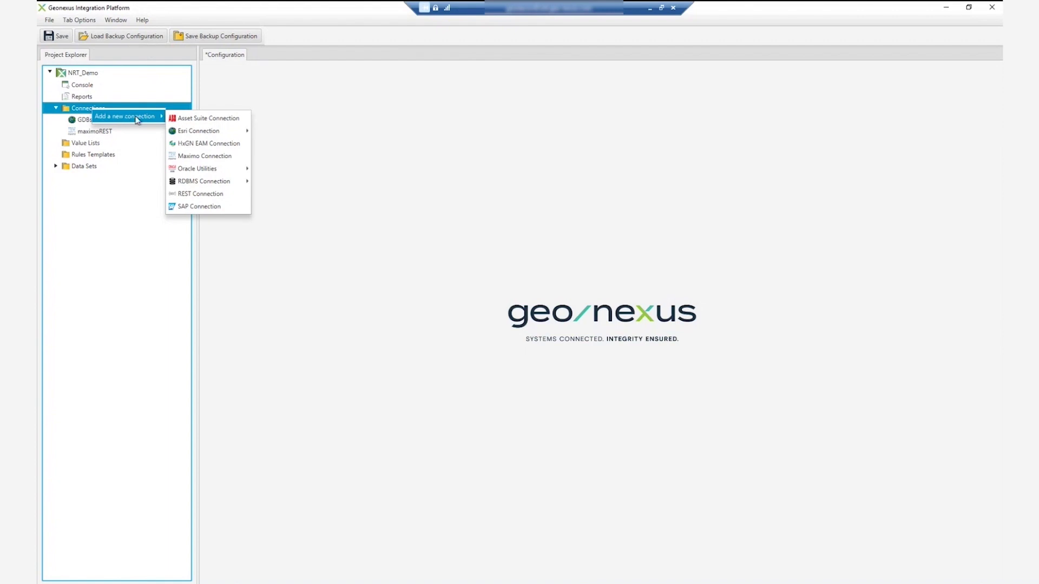
left_click(87, 114)
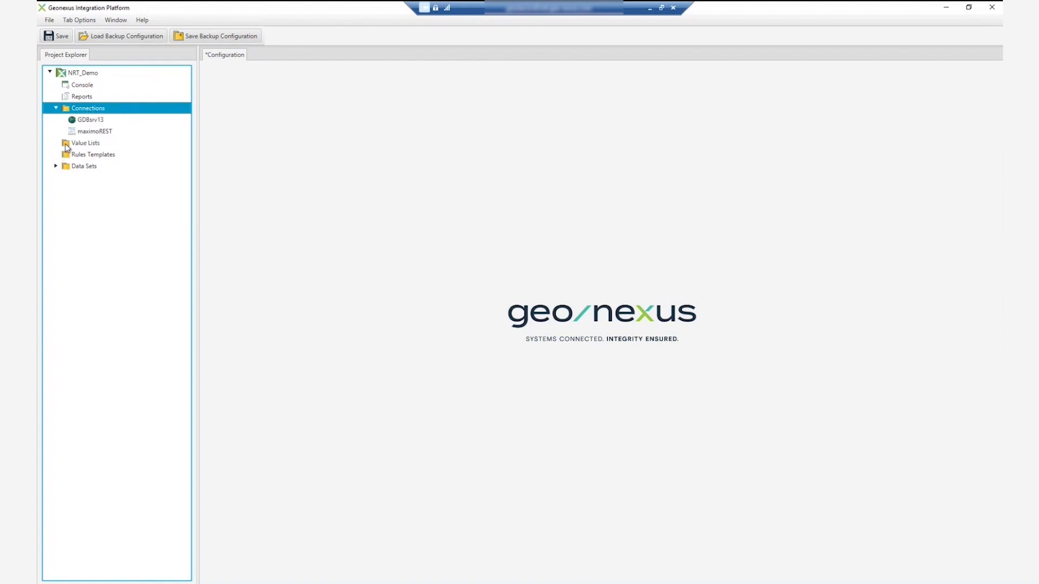
Inspect the GDB and WORKORDERS data source settings in the Update GIS from Maximo data set.
left_click(55, 166)
left_click(63, 190)
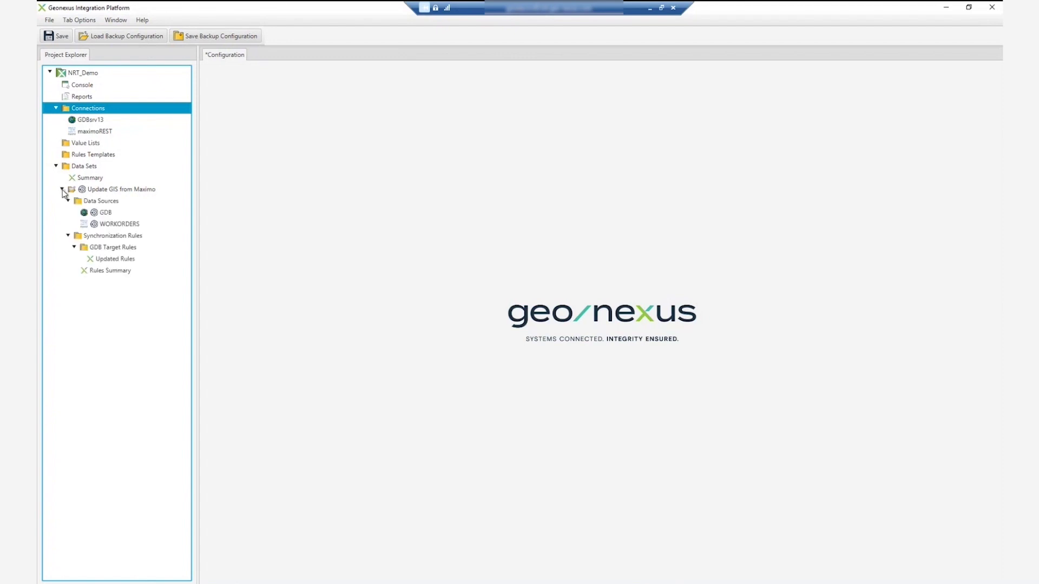
left_click(106, 215)
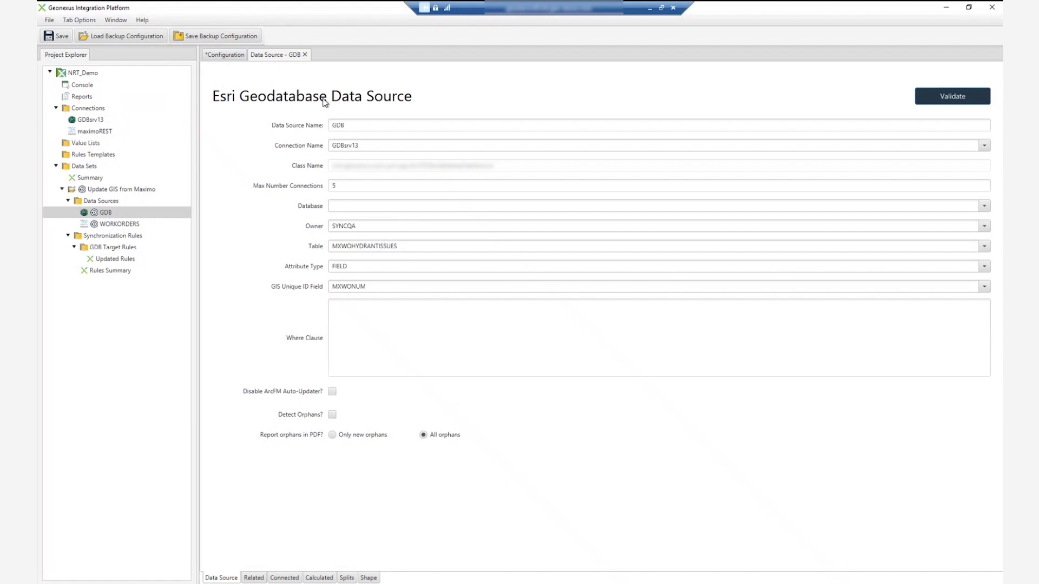
left_click(306, 57)
left_click(119, 224)
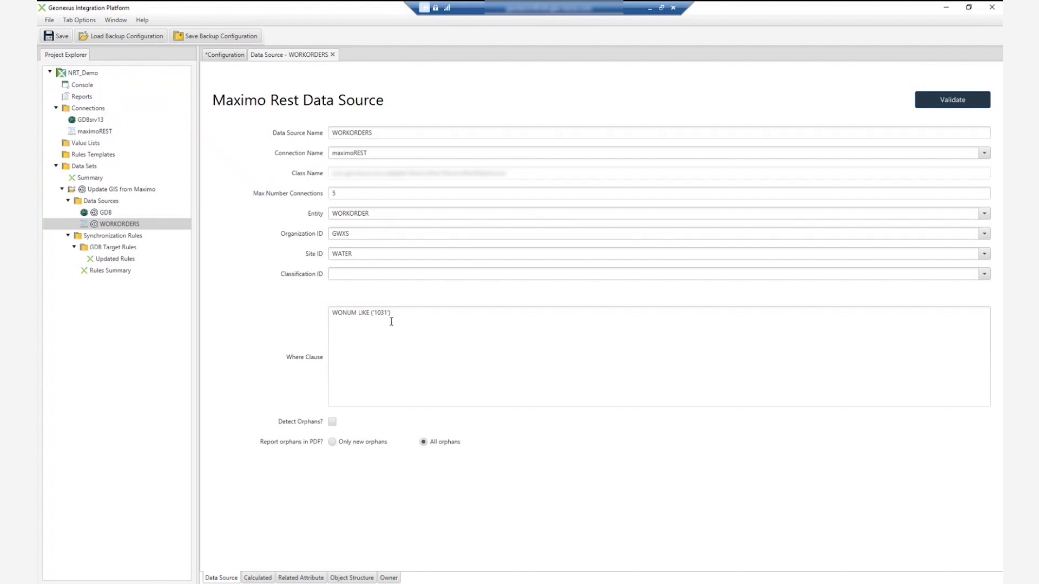
left_click(332, 55)
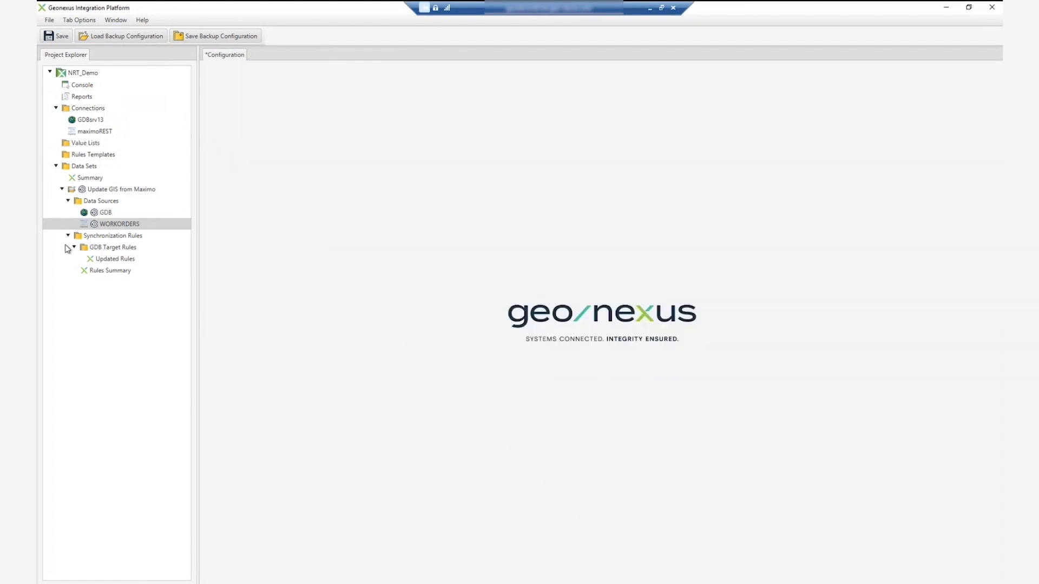
Review the GDB Updated Rules mappings, including the source and target attributes selectable for the STATUS rule.
left_click(68, 201)
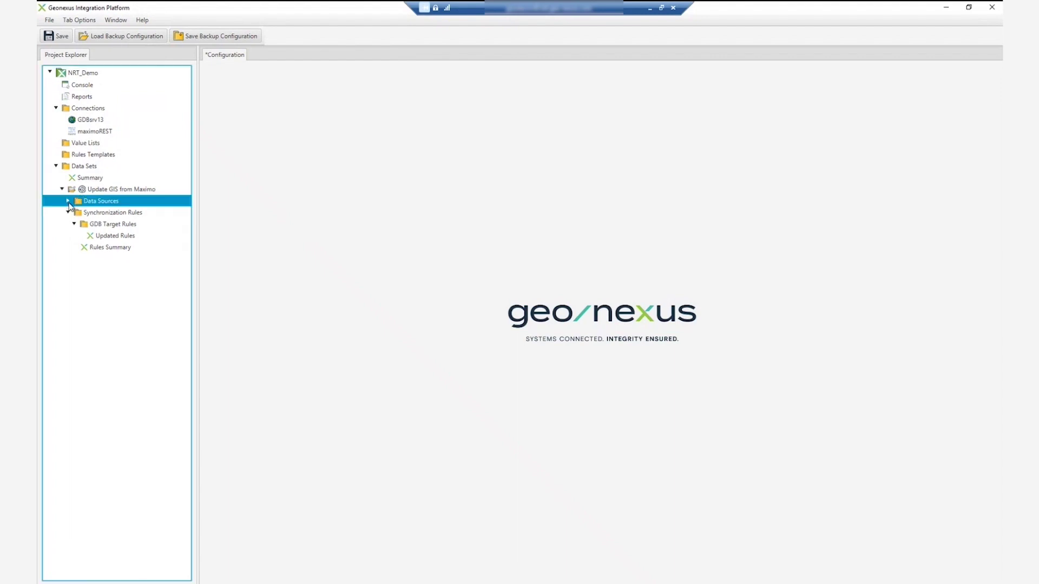
double_click(124, 238)
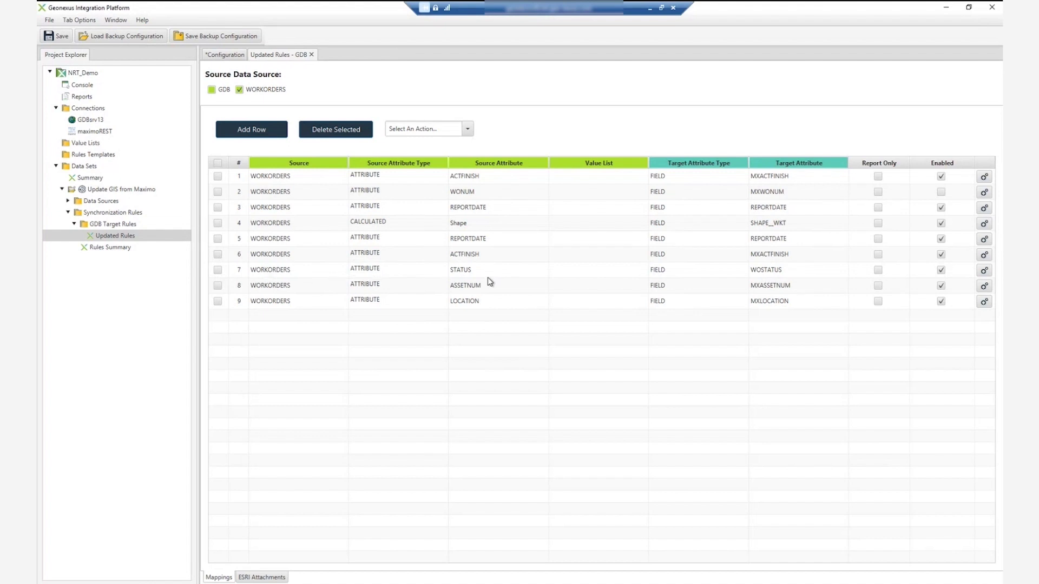
left_click(502, 273)
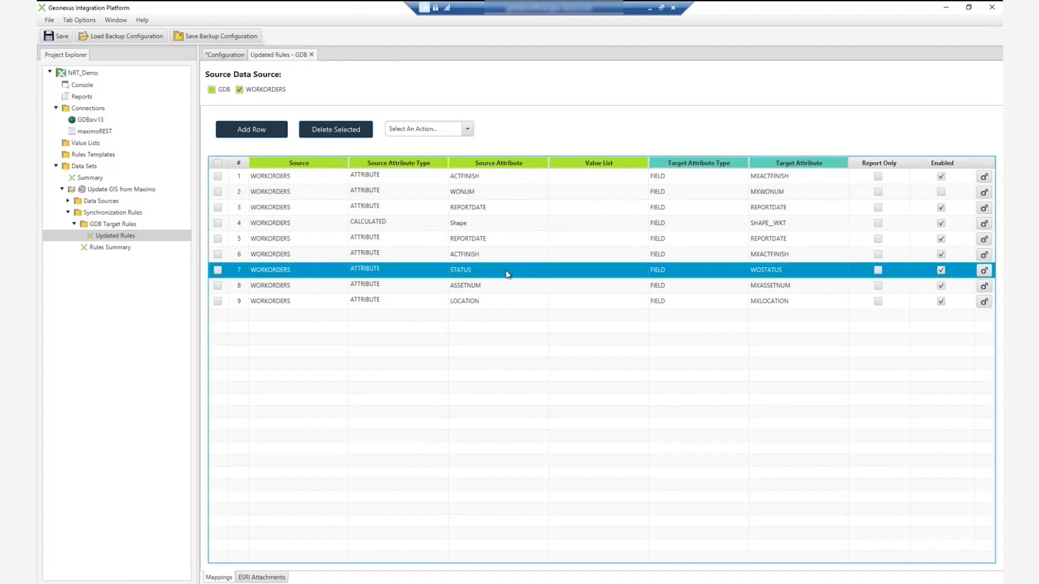
left_click(528, 273)
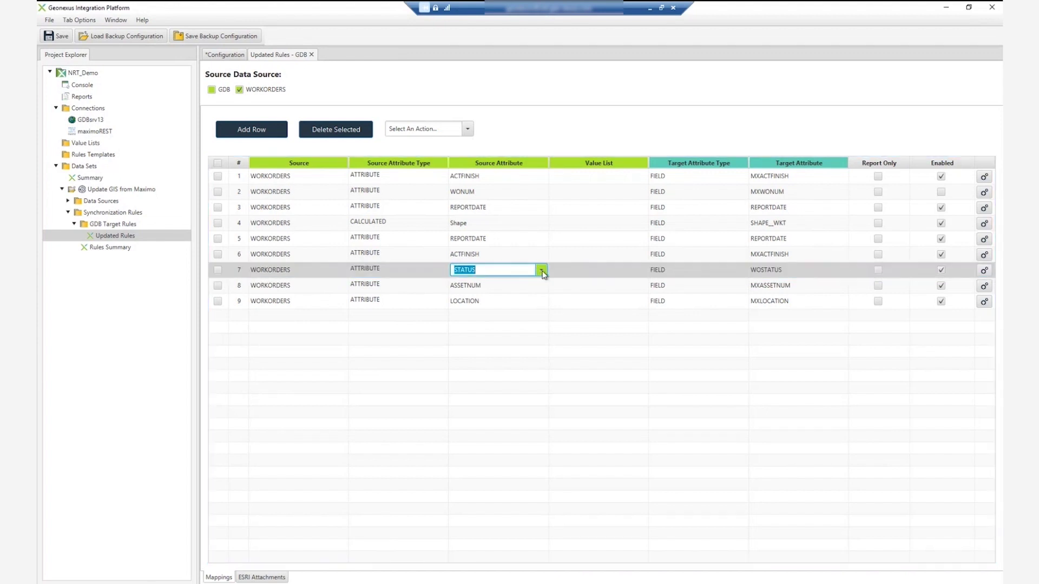
left_click(541, 271)
mouse_move(588, 289)
left_mouse_down()
mouse_move(589, 322)
mouse_move(589, 283)
left_mouse_up()
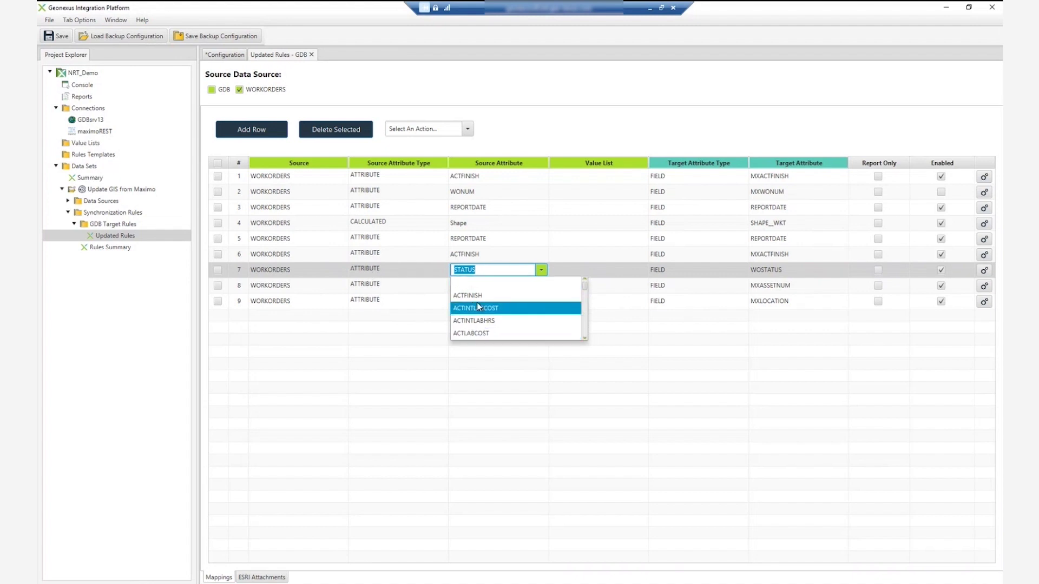
left_click(566, 132)
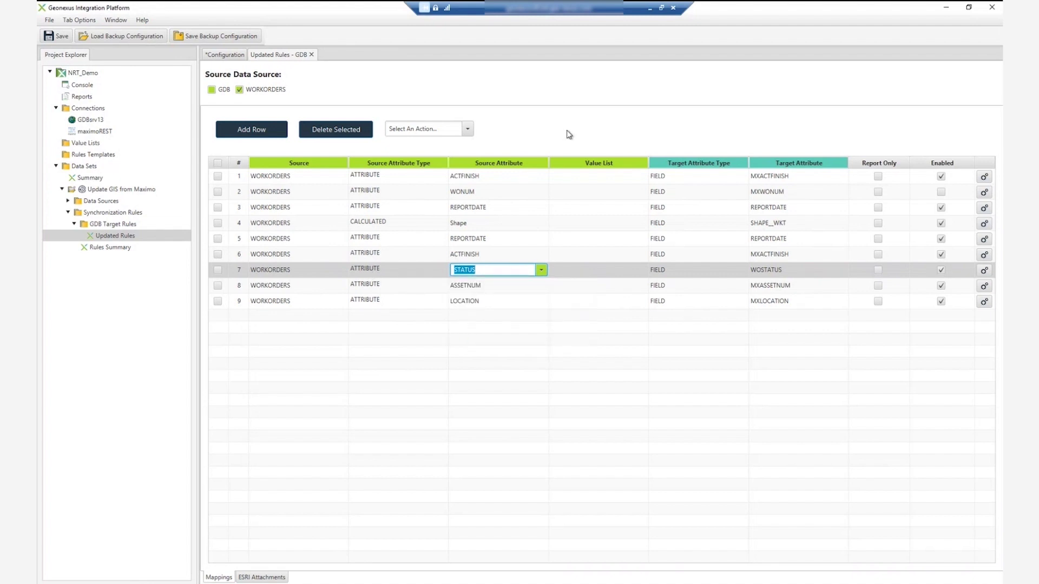
left_click(783, 270)
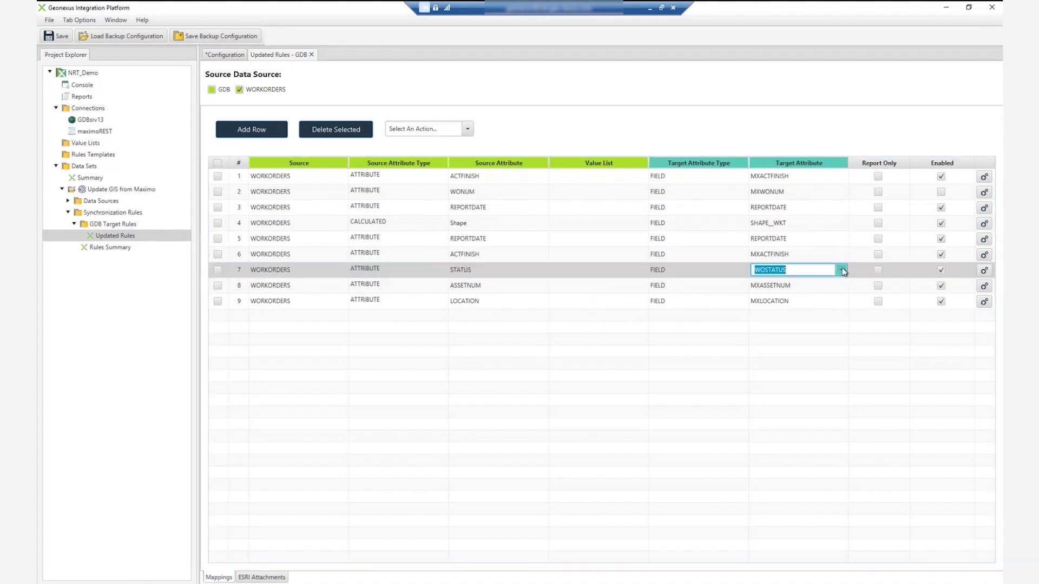
left_click(841, 270)
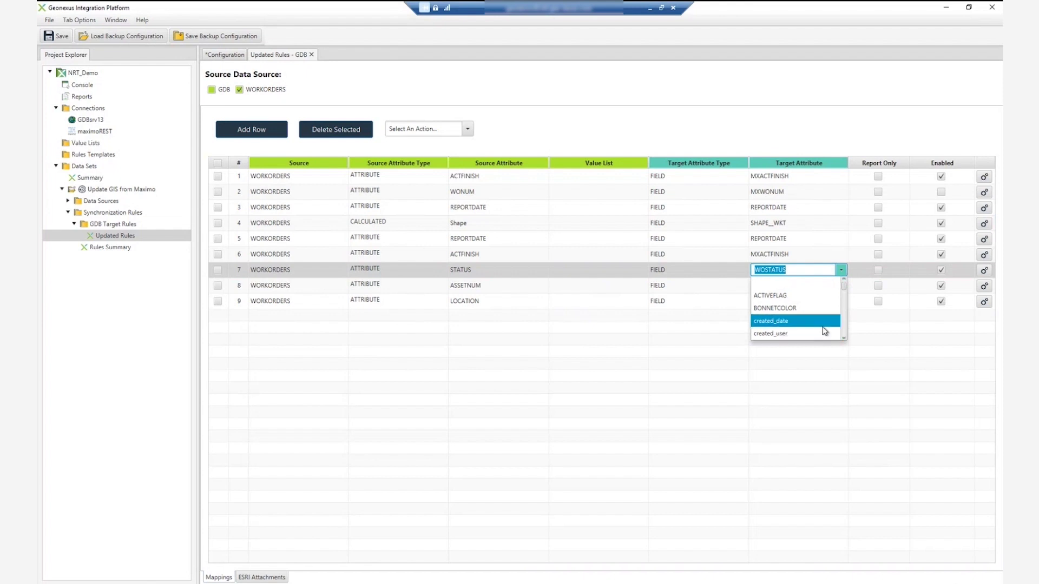
left_click(818, 137)
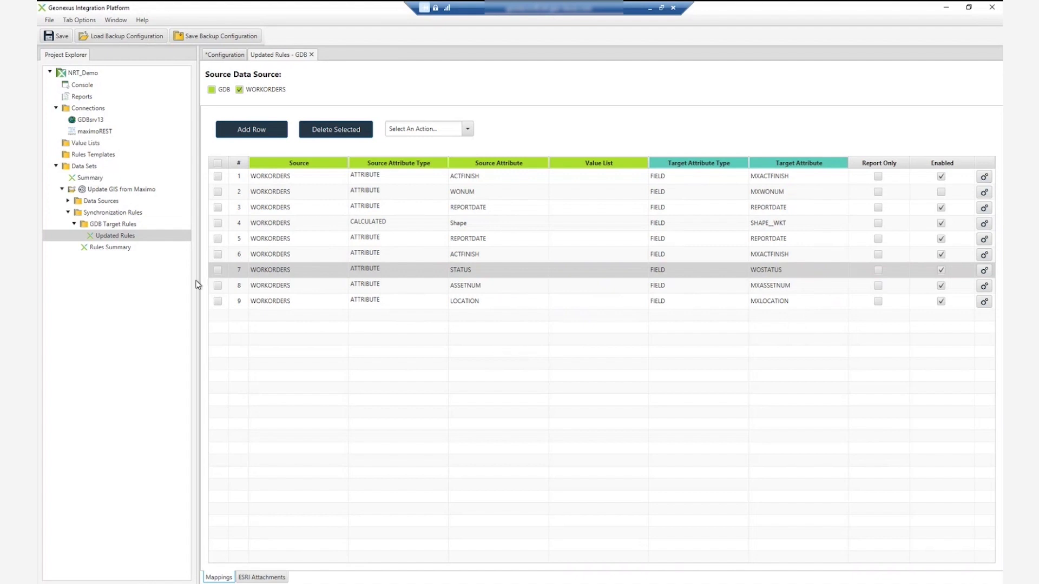
Examine the near real time key configuration of the Update GIS from Maximo data set for both GDB and WORKORDERS.
left_click(68, 212)
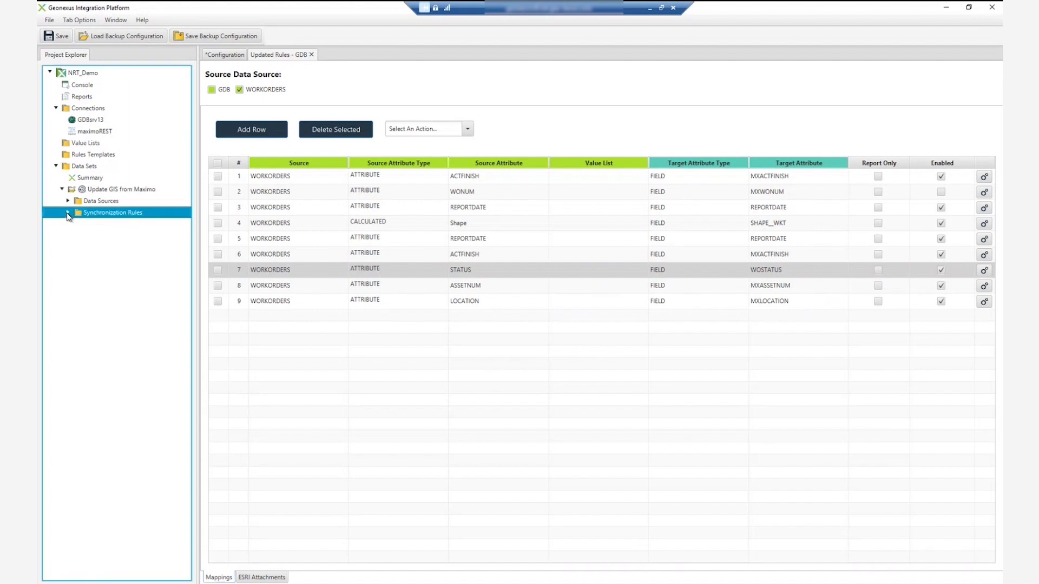
double_click(121, 190)
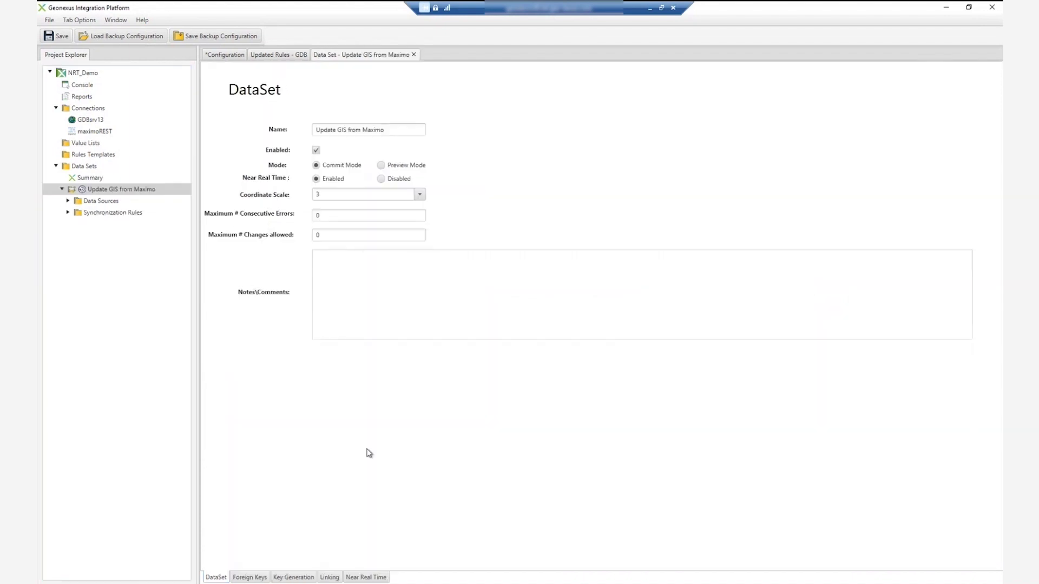
left_click(363, 577)
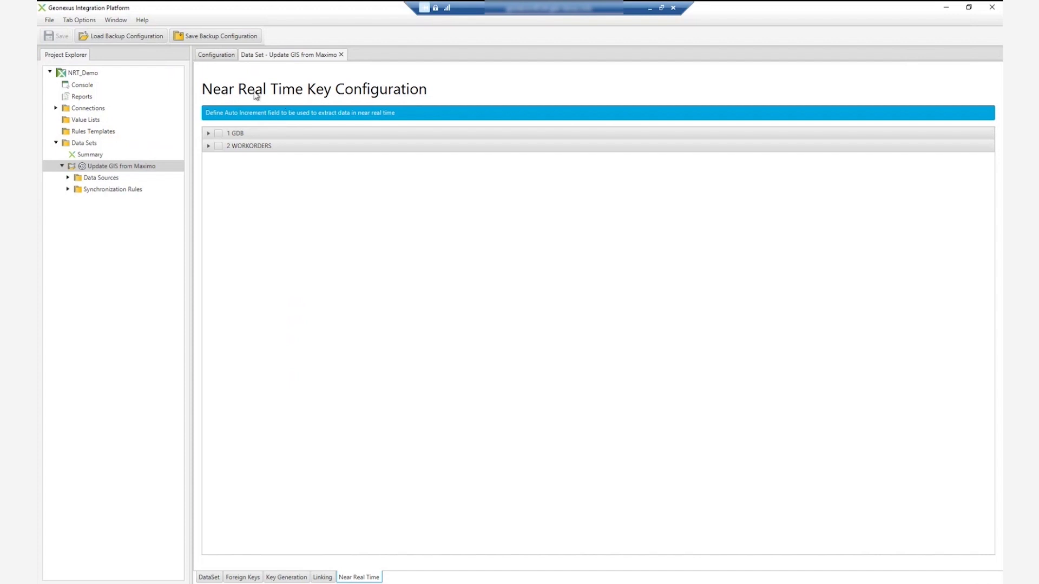
left_click(209, 134)
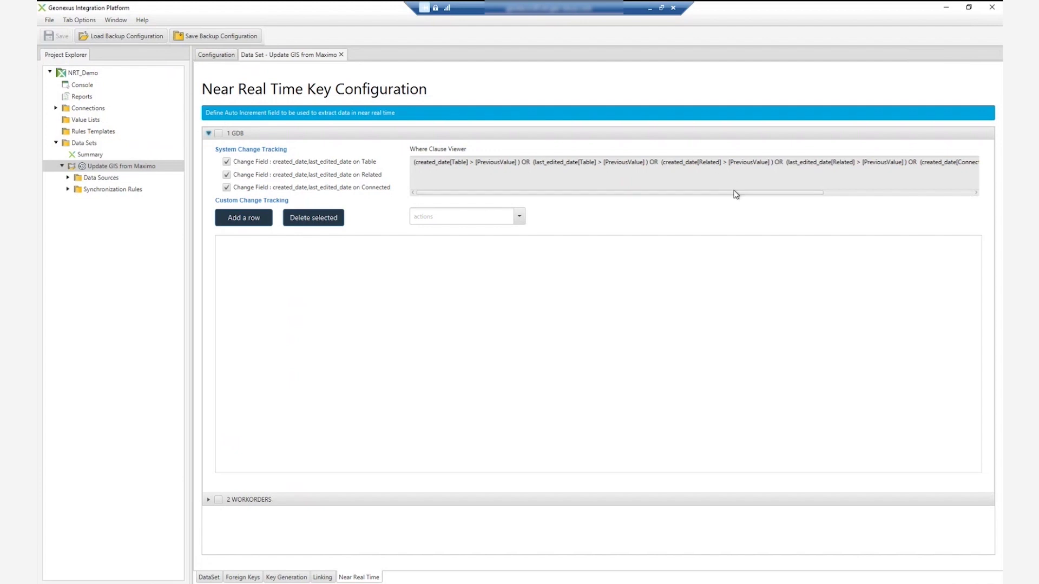
left_click_drag(737, 192, 876, 194)
left_click_drag(803, 195, 474, 194)
left_click(209, 134)
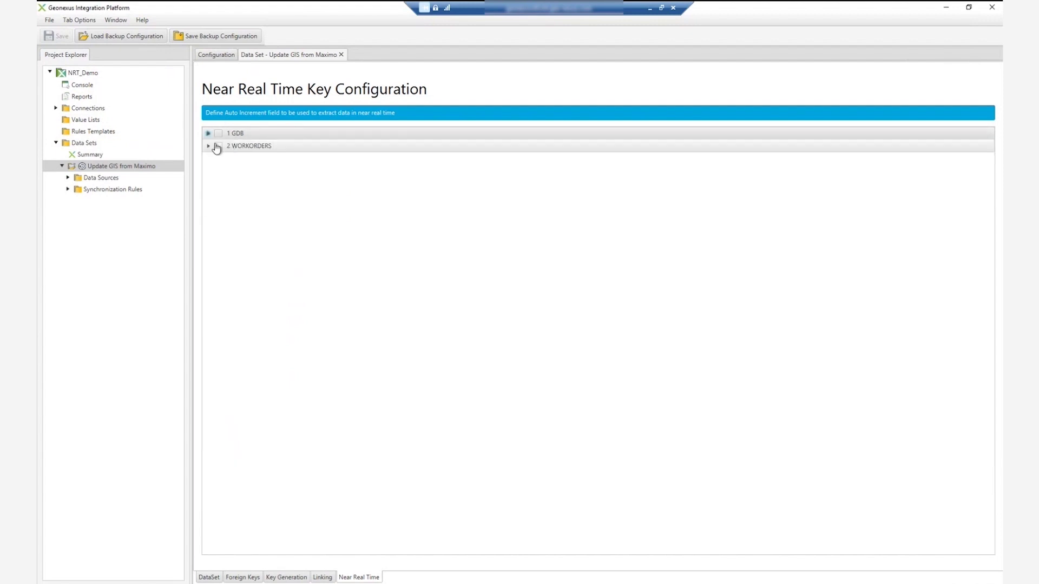
left_click(208, 146)
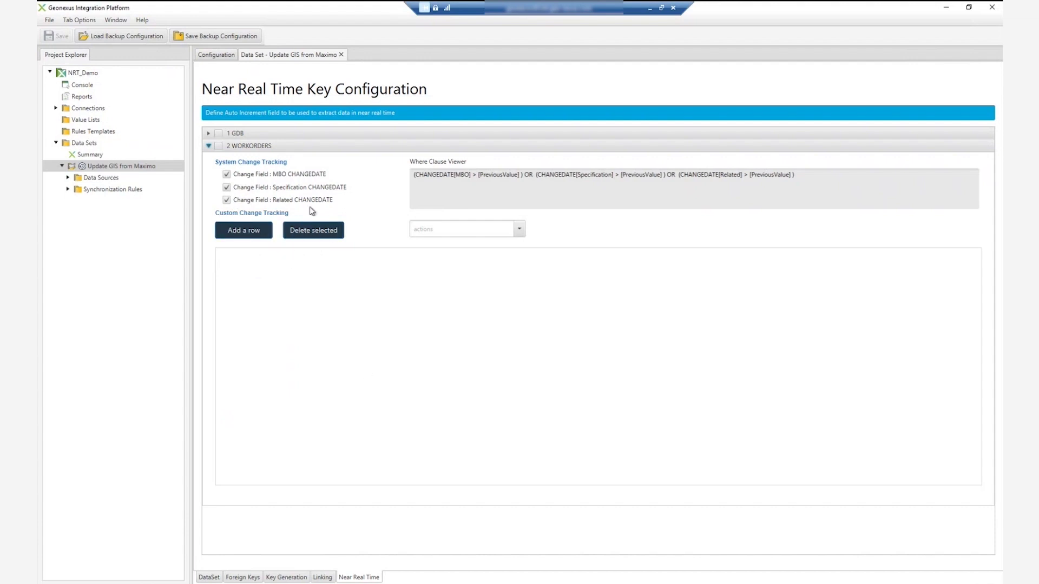
Disable NRT mode on the Update GIS from Maximo data set and enable it again.
right_click(91, 169)
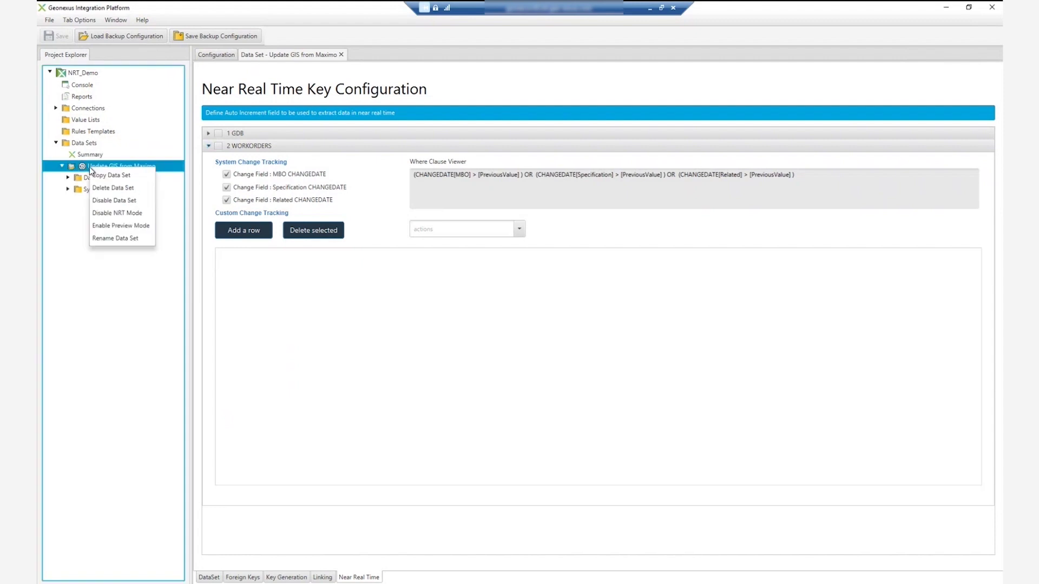
left_click(118, 215)
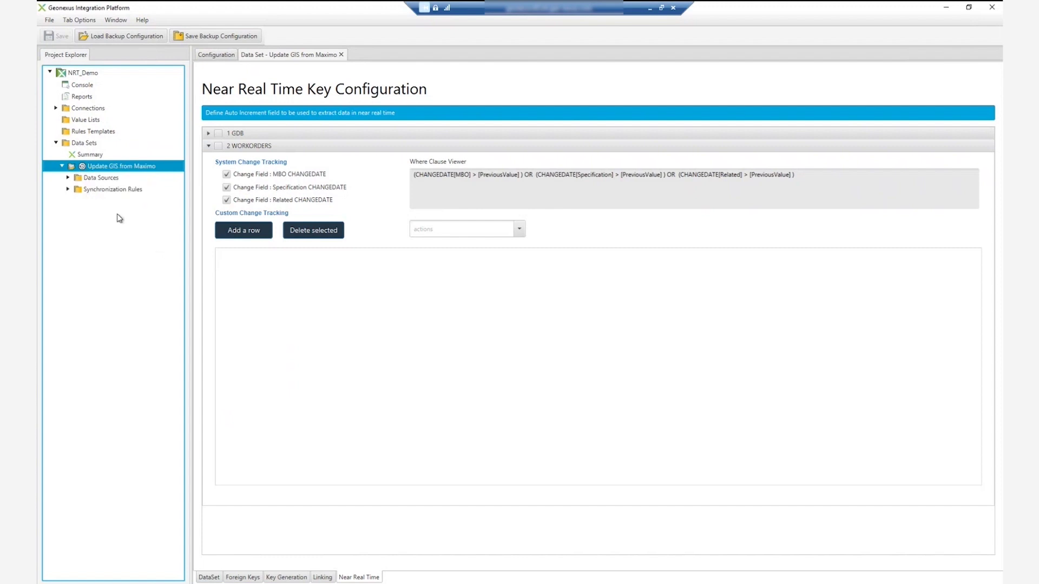
right_click(91, 169)
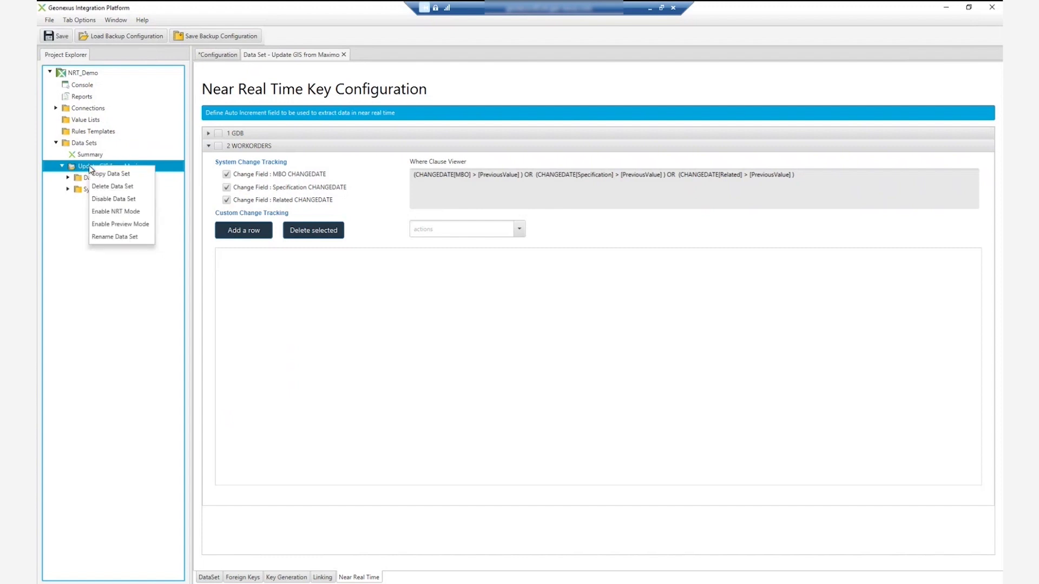
left_click(119, 211)
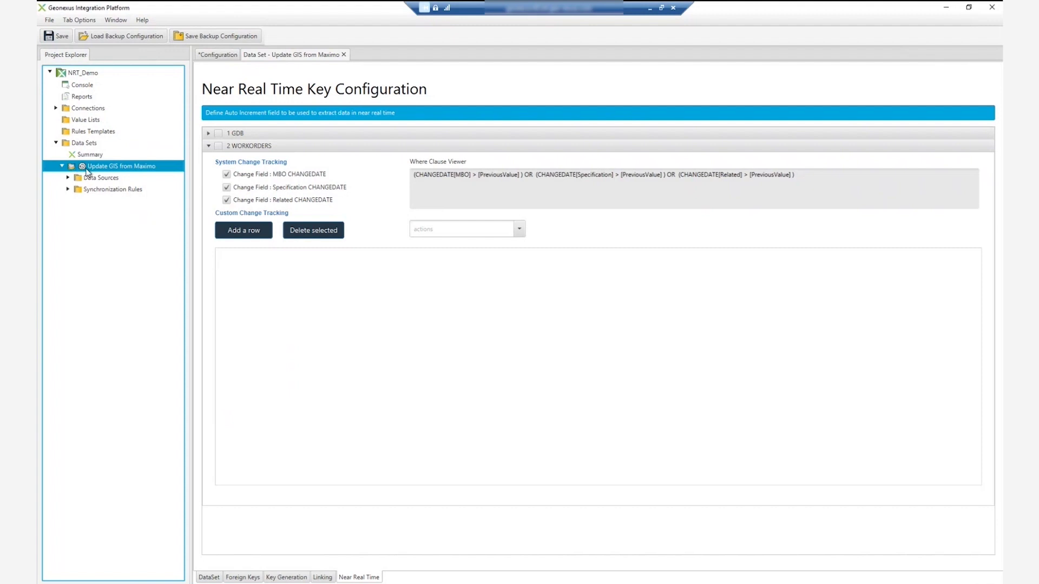
Open the NRT_Demo console and start the synchronizer in near real time mode.
left_click(86, 87)
double_click(86, 86)
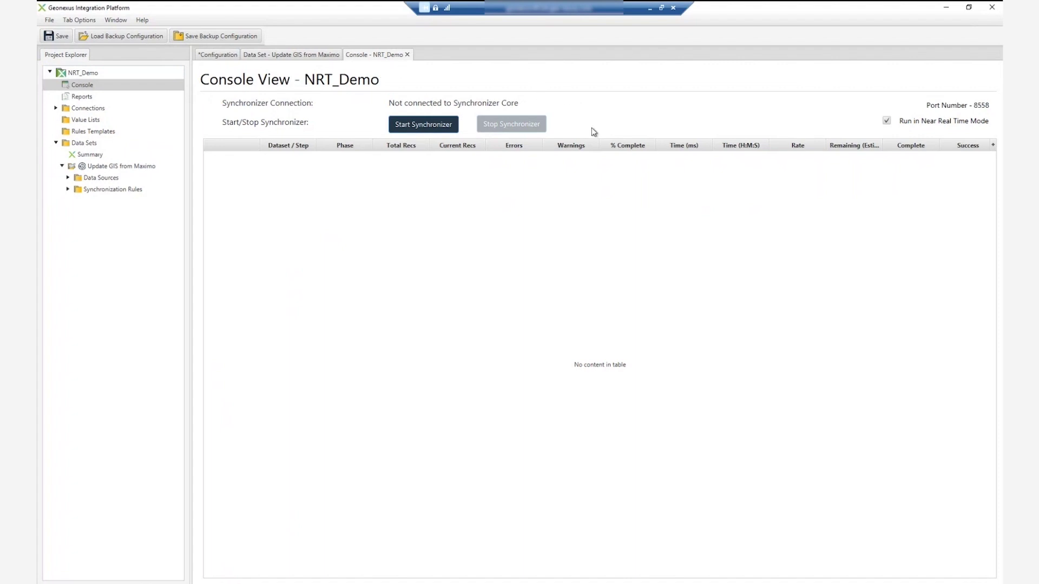
left_click(410, 128)
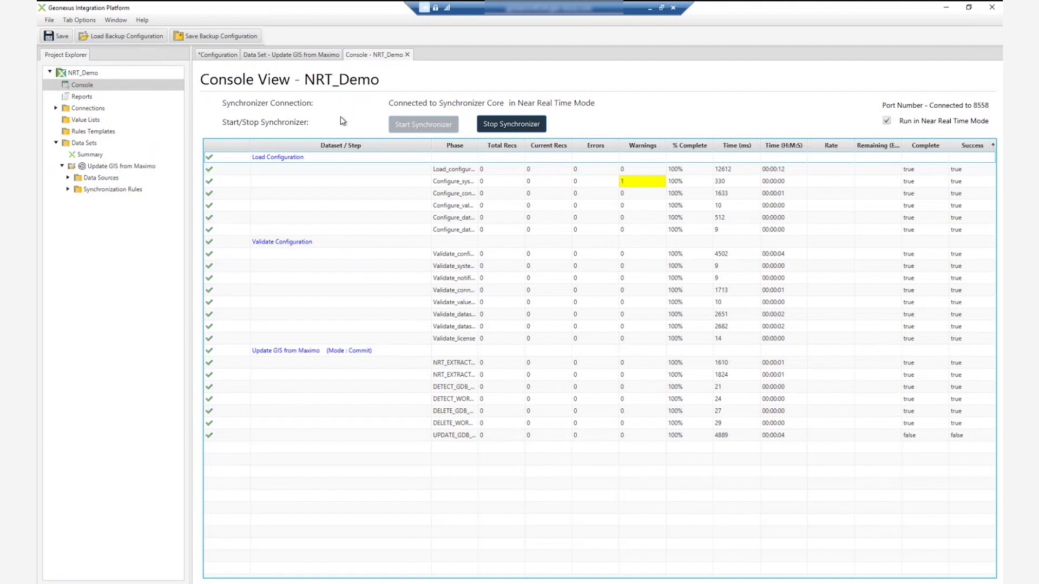
Check the Final Status Report and Updates sections of the NRT_Demo PDF report, then close the report.
left_click(79, 97)
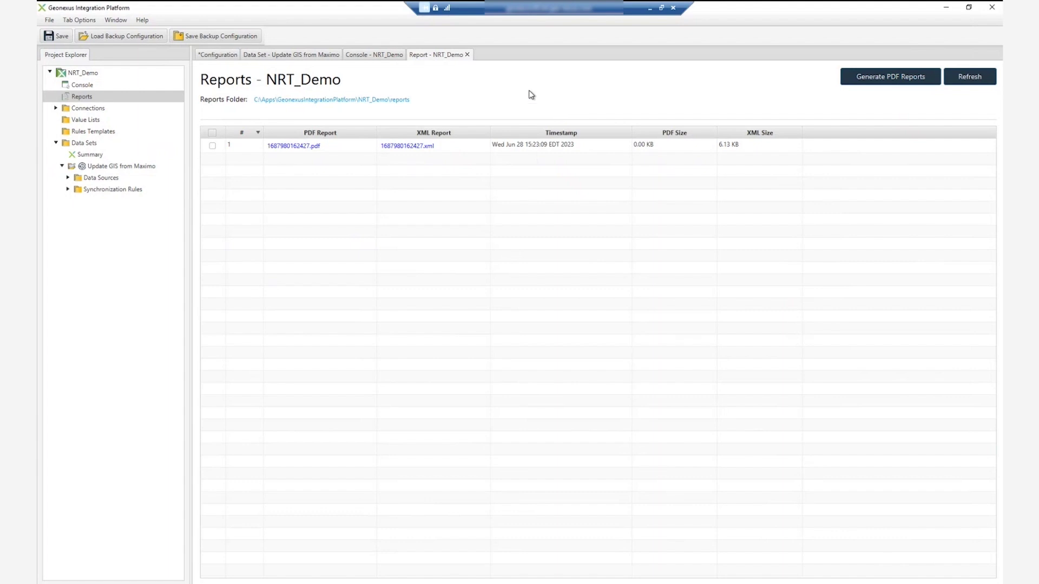
left_click(299, 146)
left_click(281, 171)
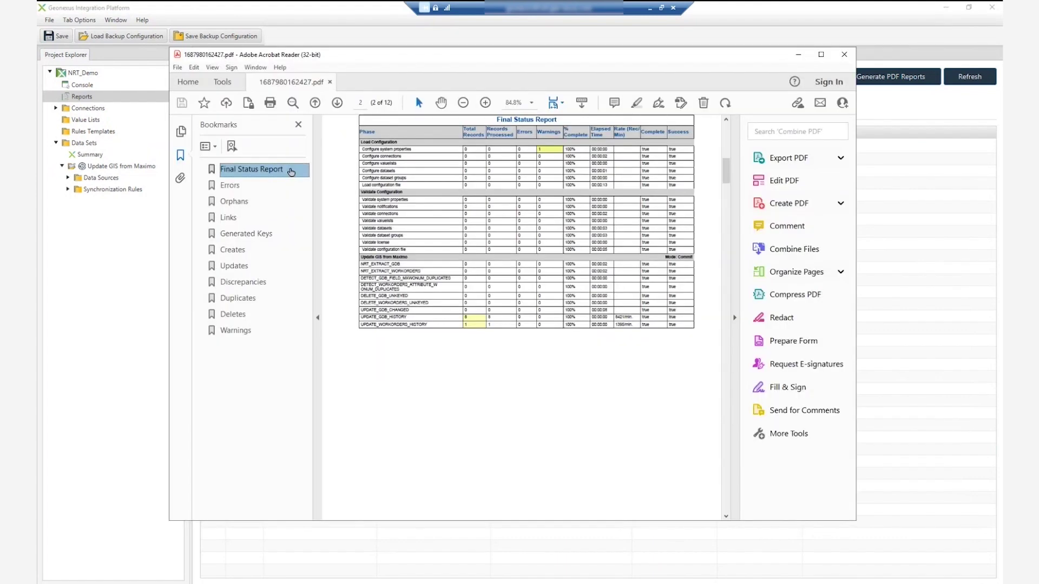
double_click(524, 54)
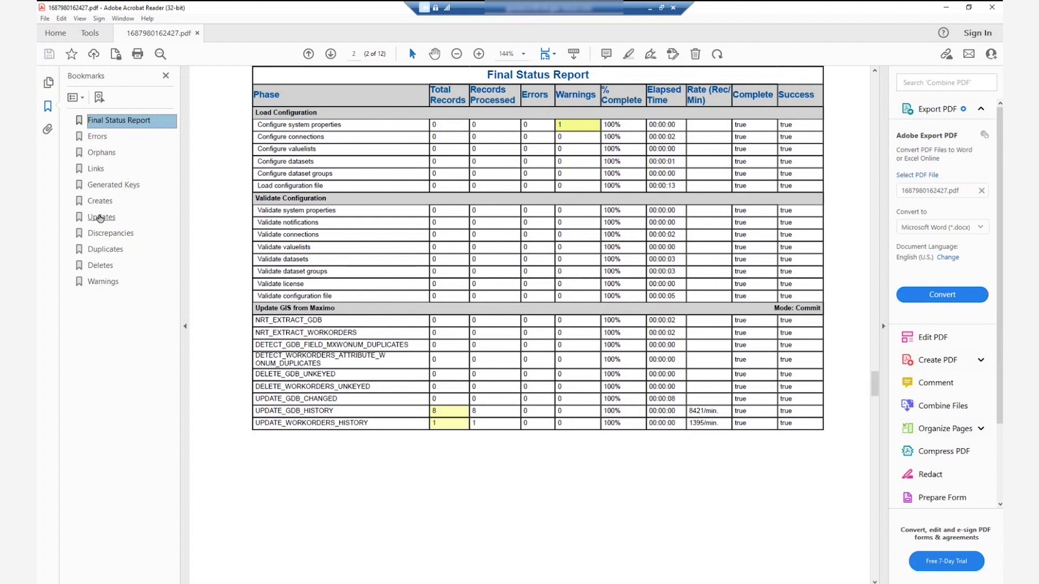
left_click(100, 217)
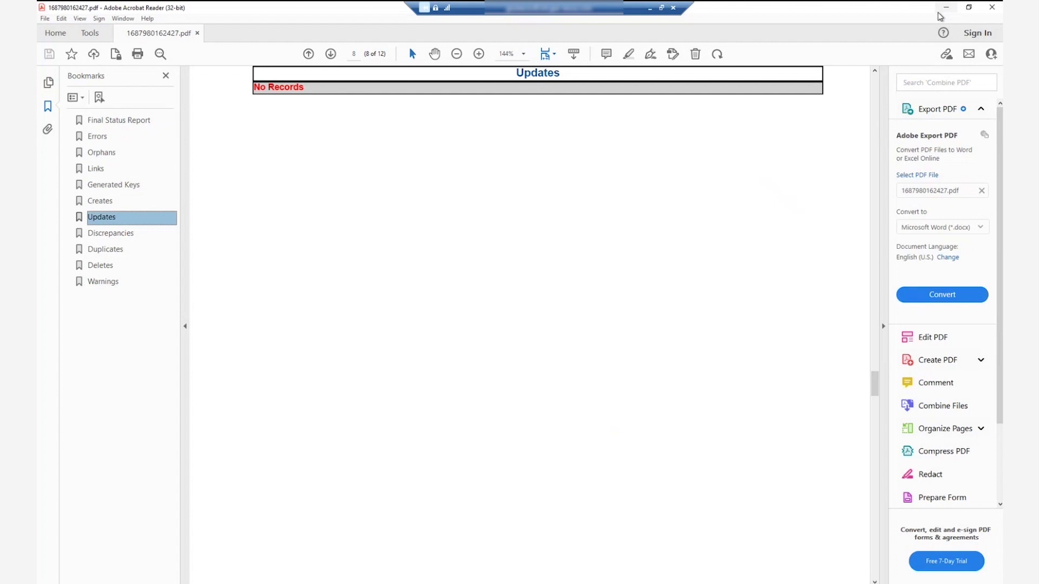
left_click(991, 8)
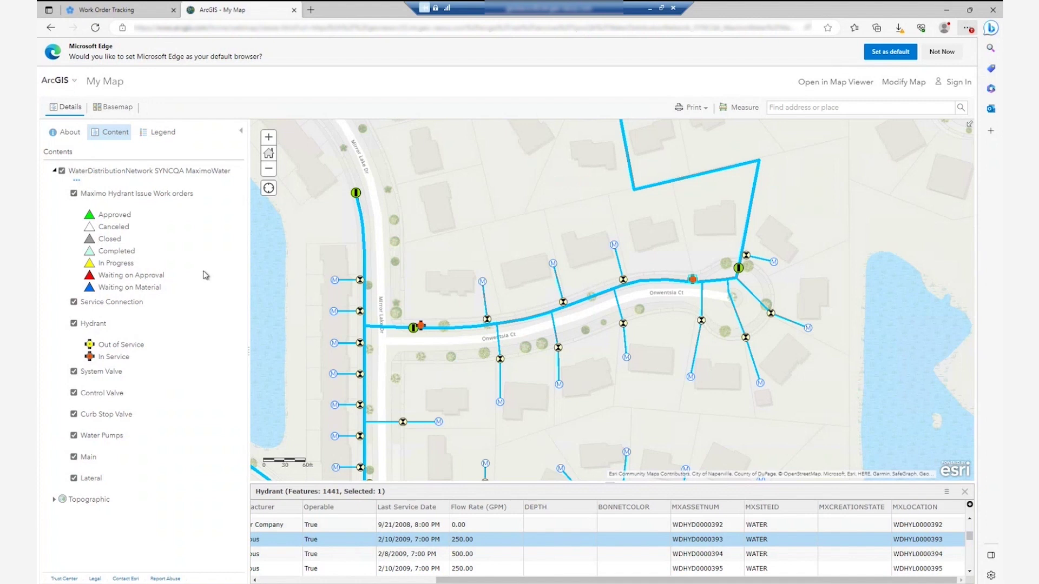
Assign asset WDHYD0000393 to the dry hydrant work order in Maximo, save the record, and check the work order marker on the ArcGIS map.
left_click(101, 11)
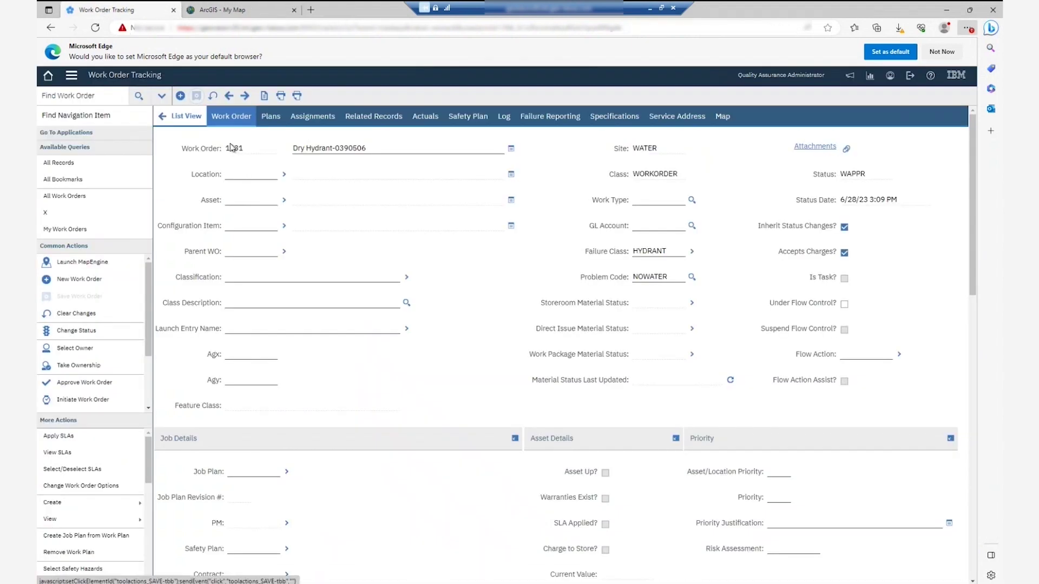
left_click(283, 200)
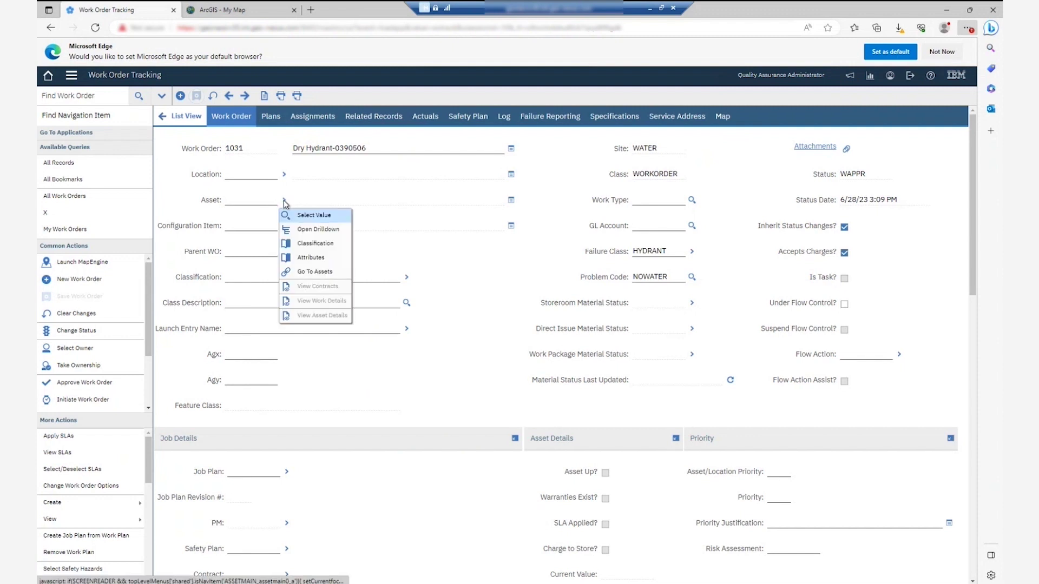
left_click(315, 216)
left_click(376, 166)
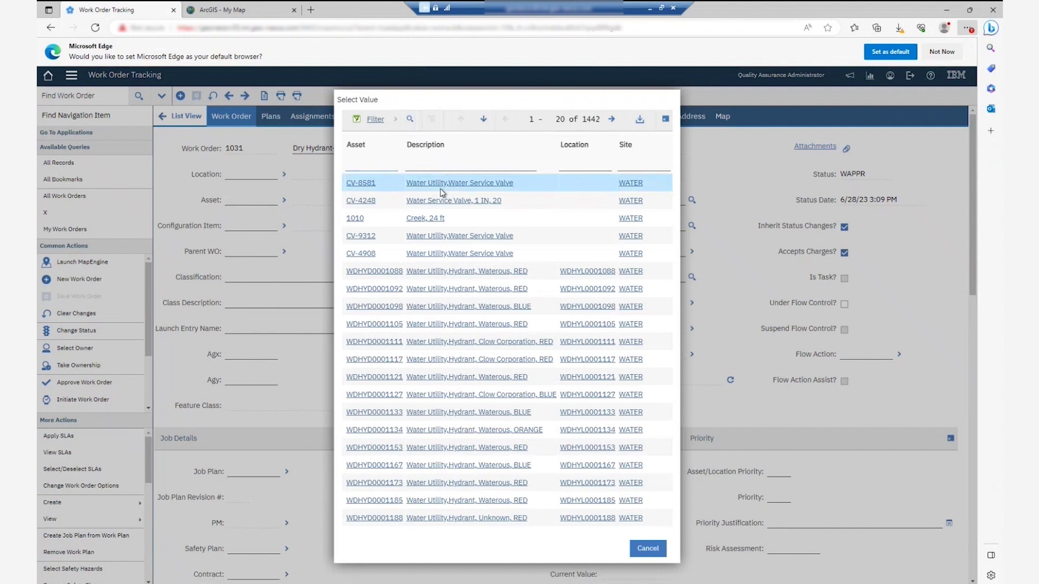
type("393")
key("Return")
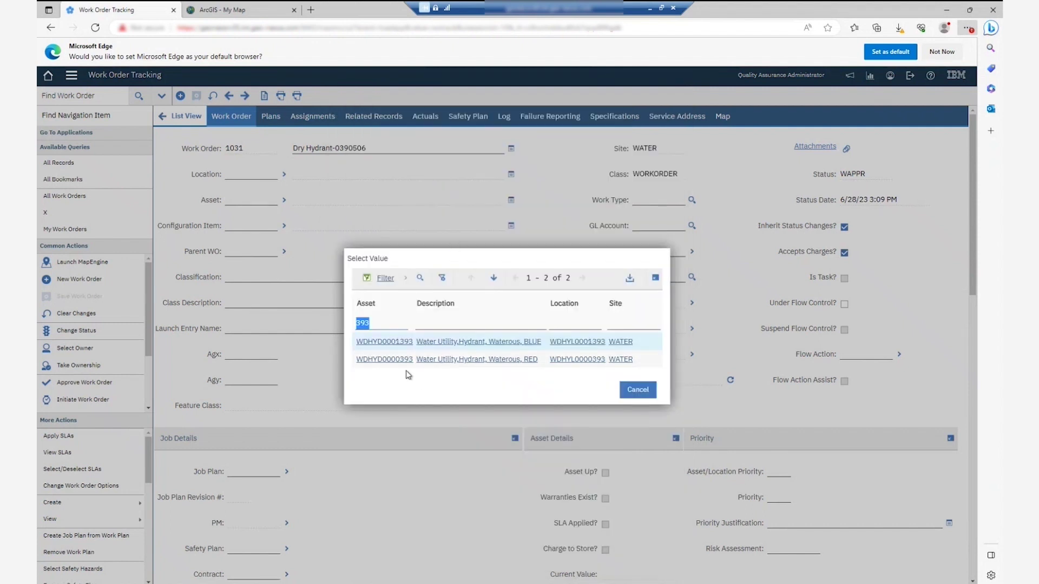
left_click(402, 364)
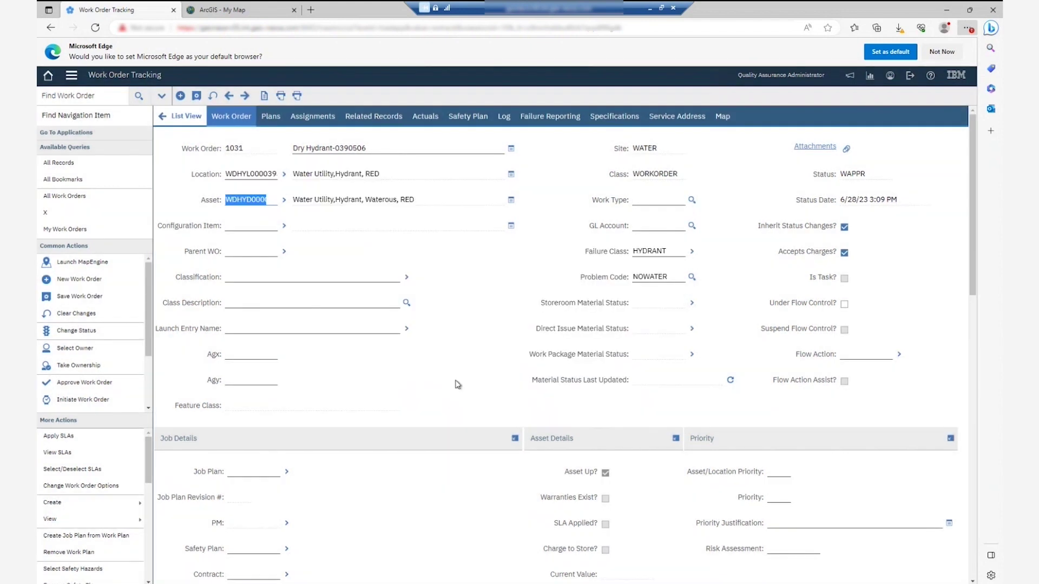
left_click(196, 95)
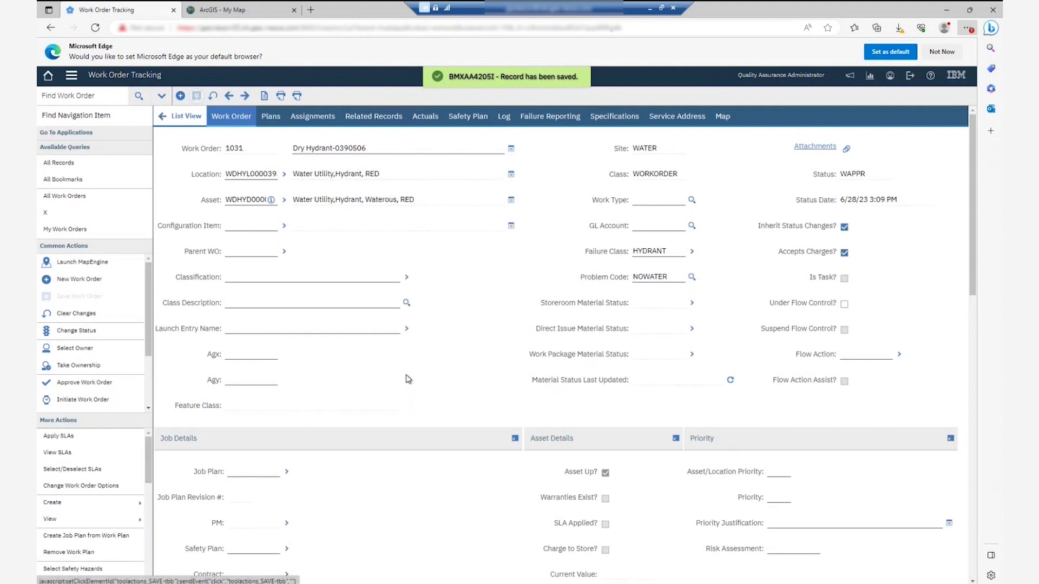
left_click(231, 17)
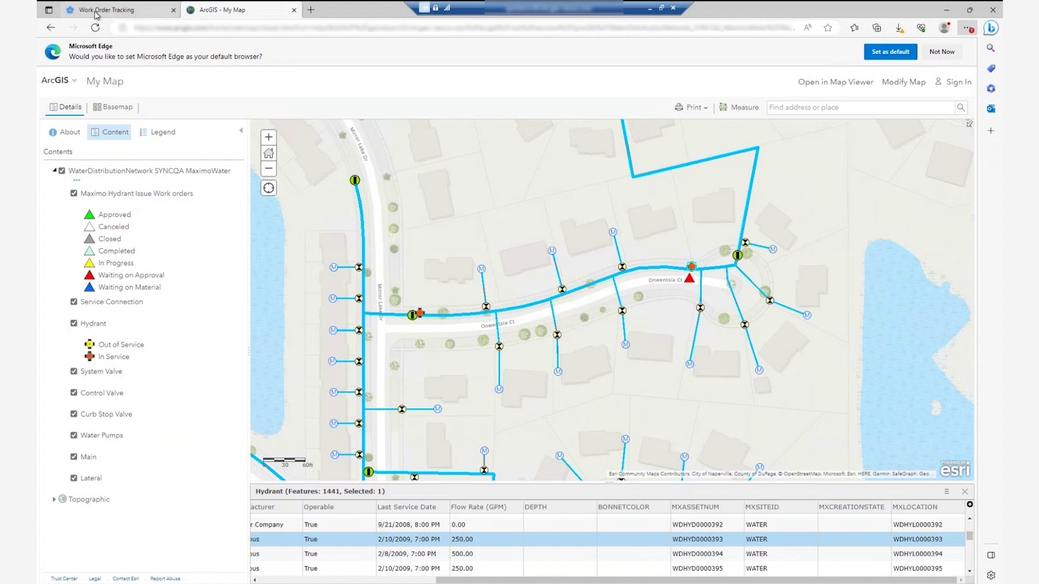
Change the work order's asset to WDHYD0000395 with its matching location, save the record, and check the marker on the refreshed ArcGIS map.
left_click(95, 18)
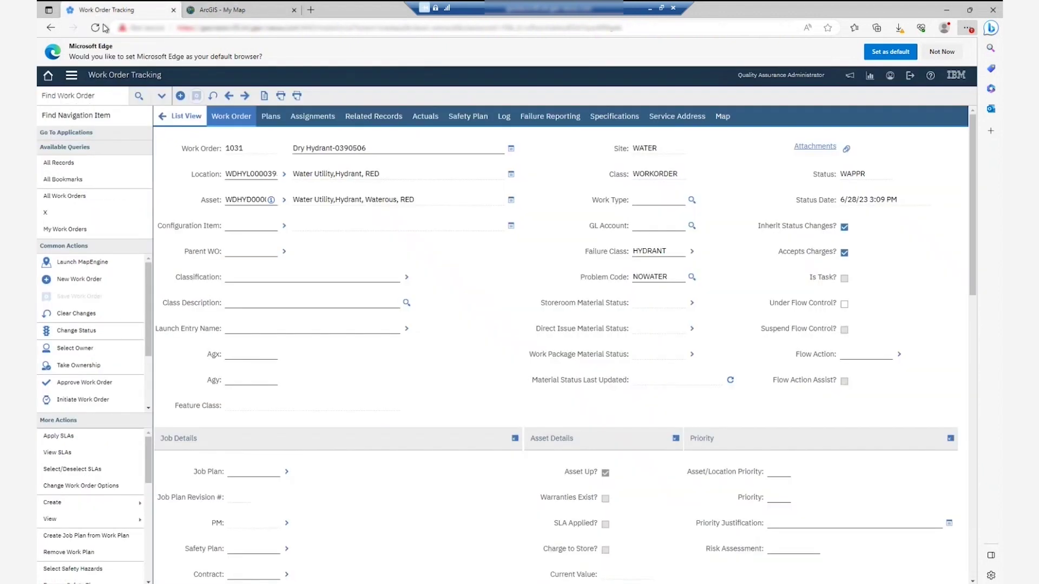
left_click(284, 201)
left_click(306, 214)
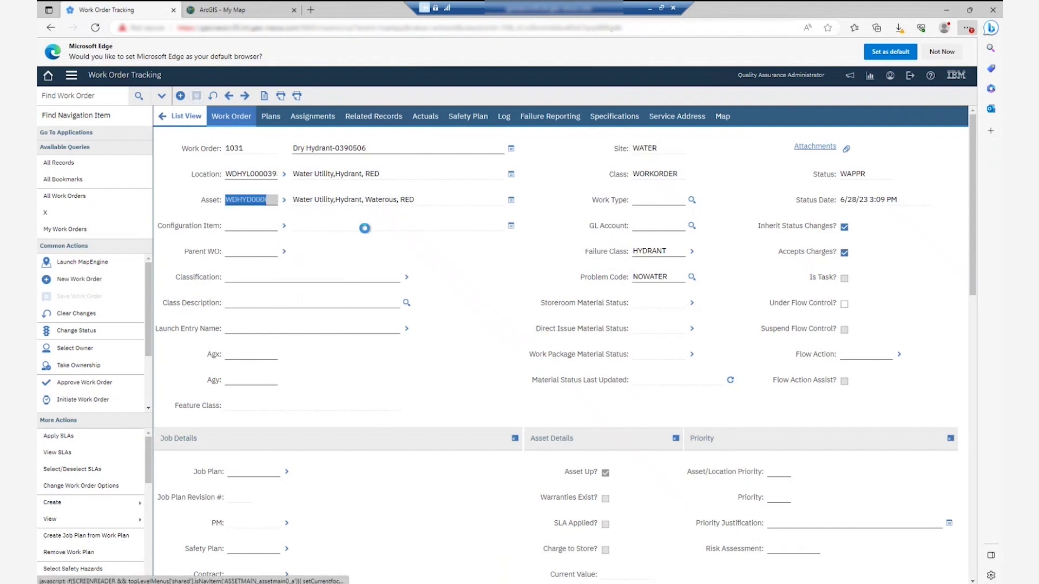
type("395")
key("Return")
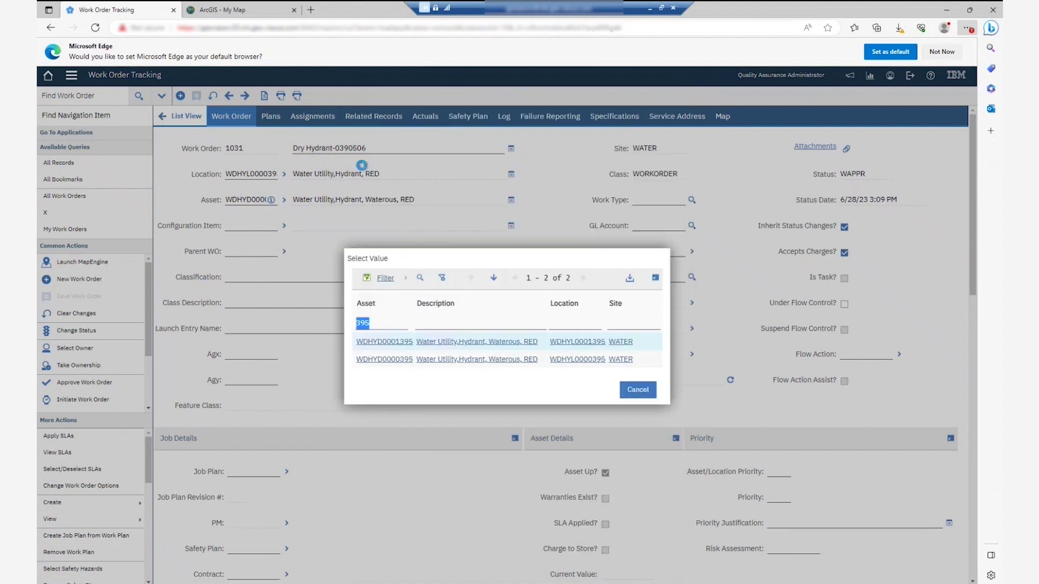
left_click(404, 361)
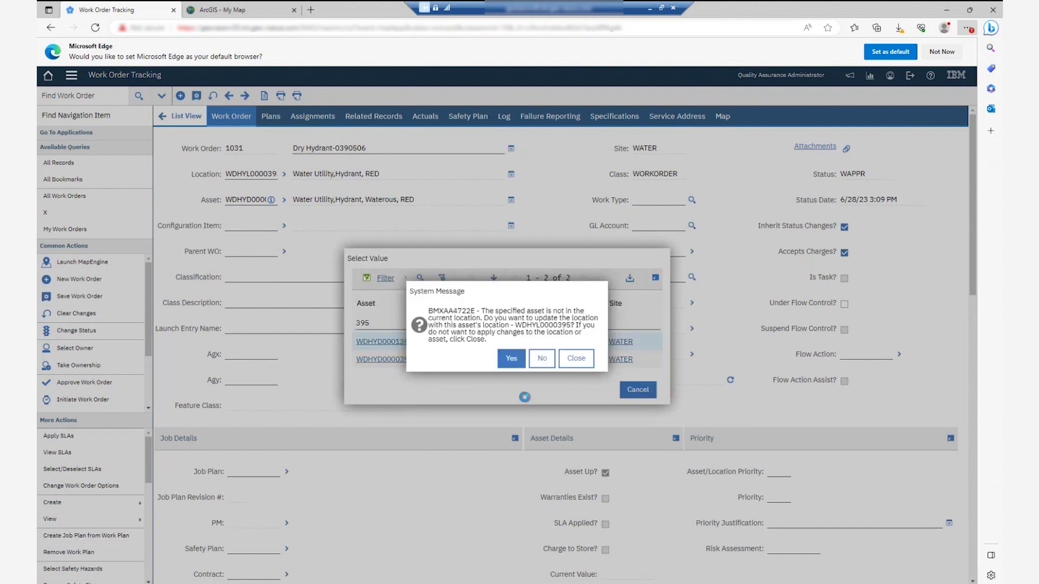
left_click(510, 359)
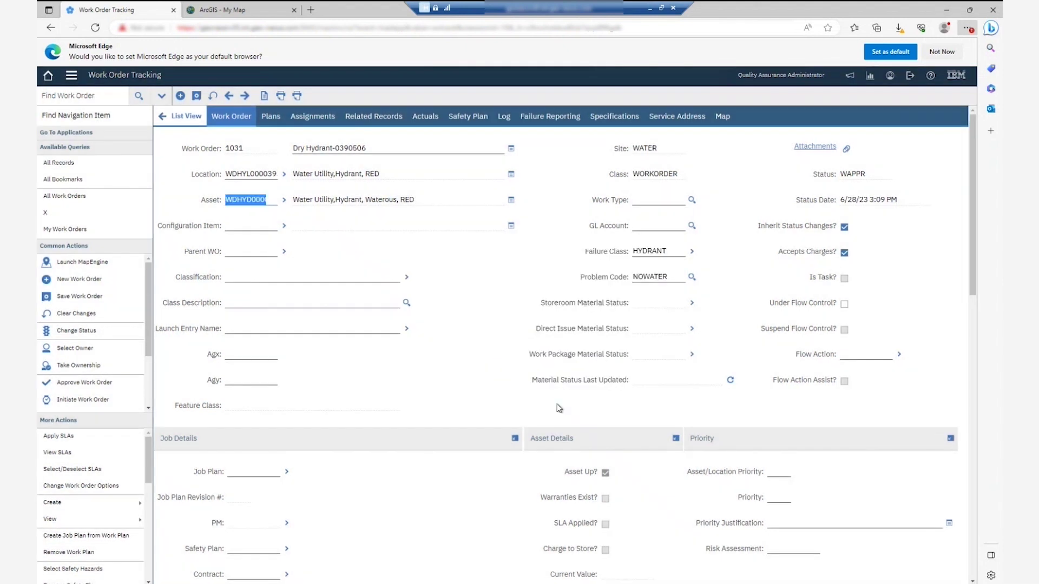
left_click(199, 97)
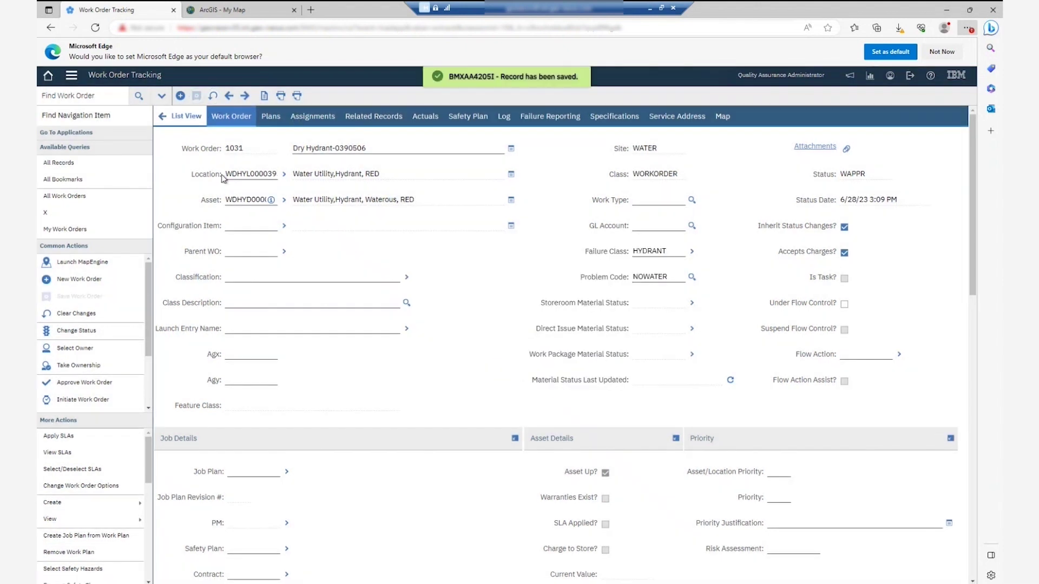
left_click(209, 12)
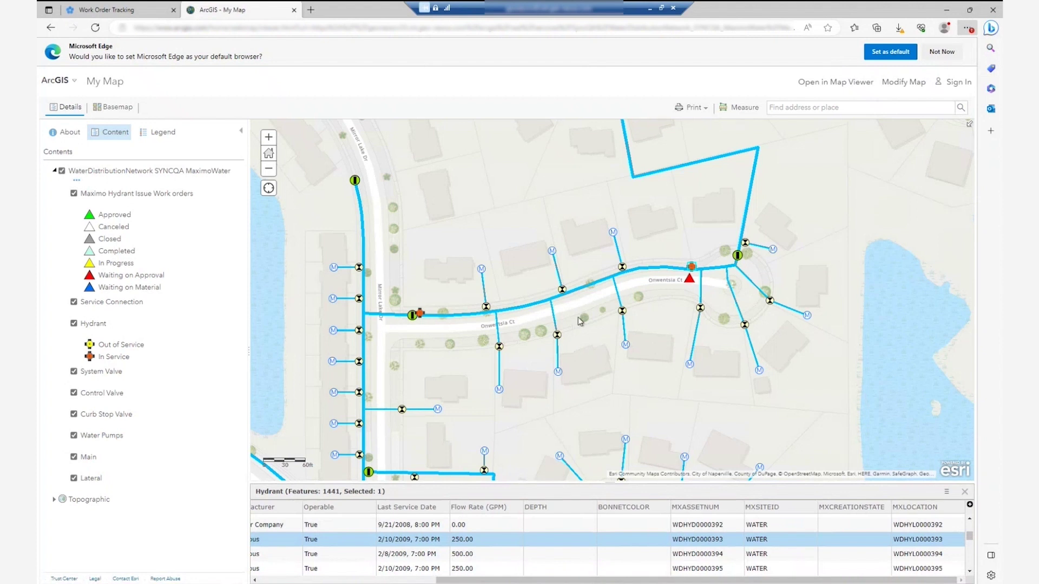
left_click_drag(591, 327, 594, 332)
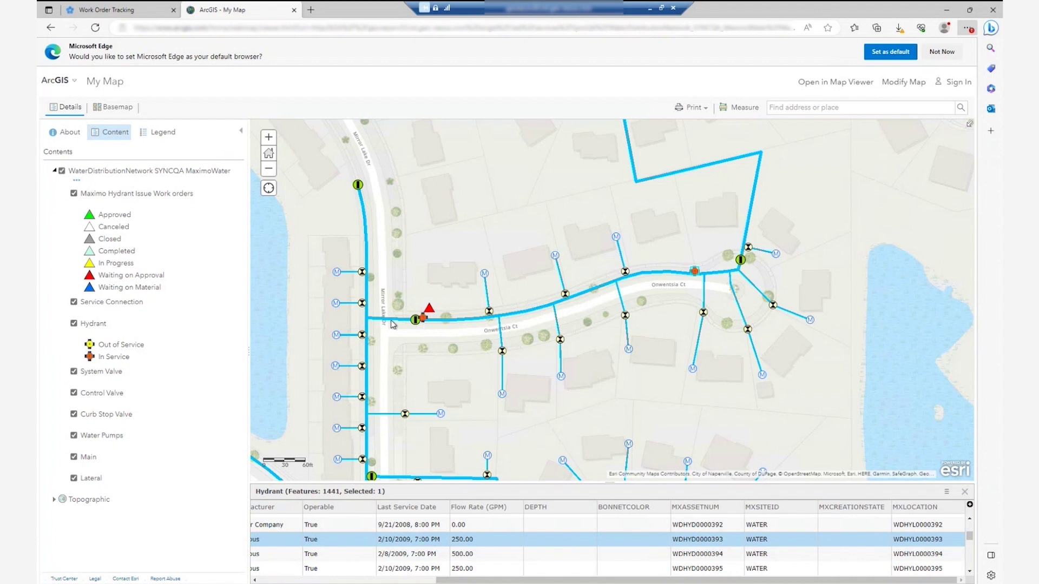
Change the dry hydrant work order's status to Approved in Maximo and compare its map symbol with the ArcGIS layer legend.
left_click(87, 17)
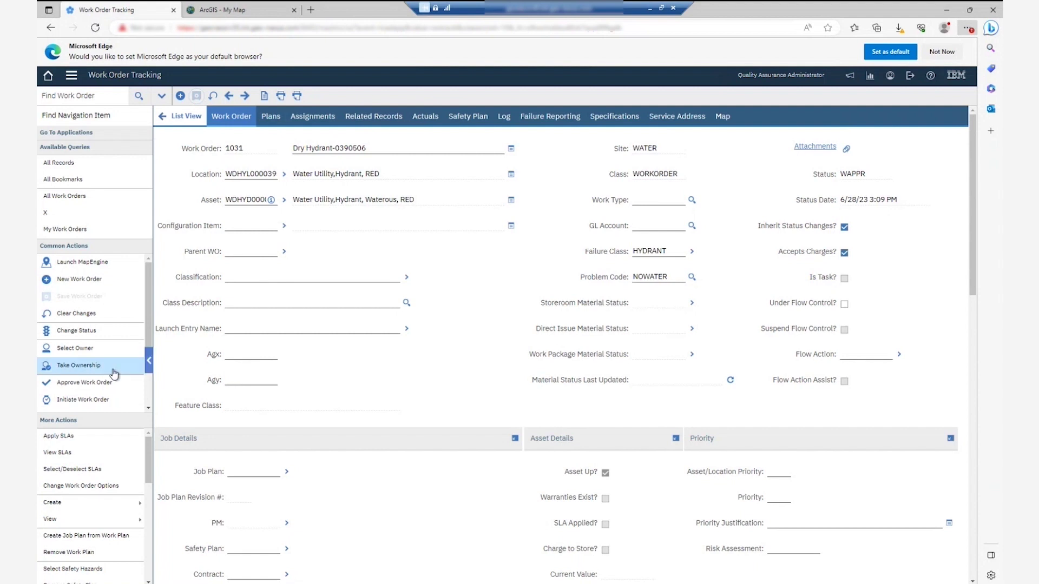
left_click(101, 339)
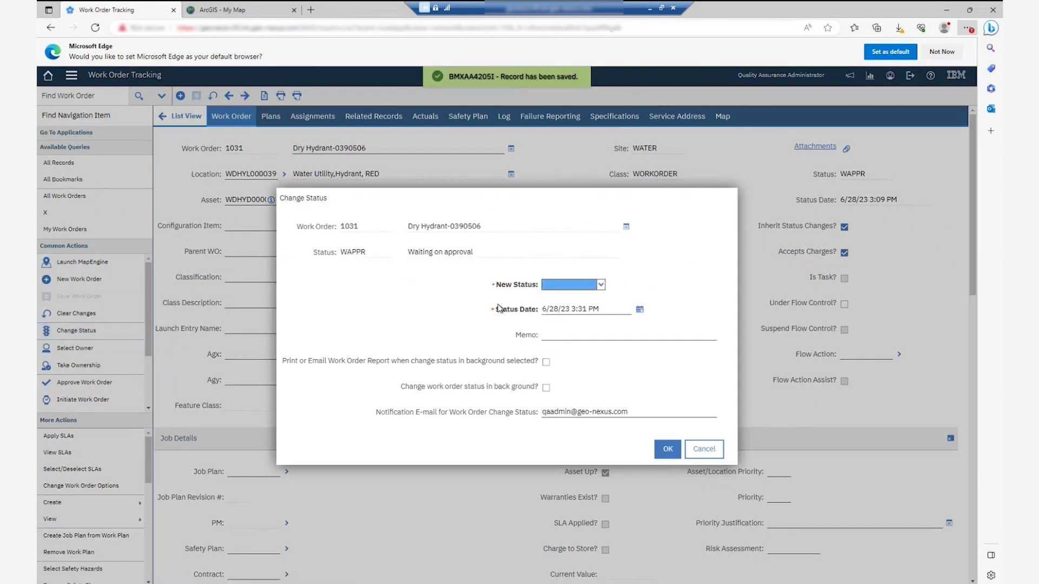
left_click(600, 285)
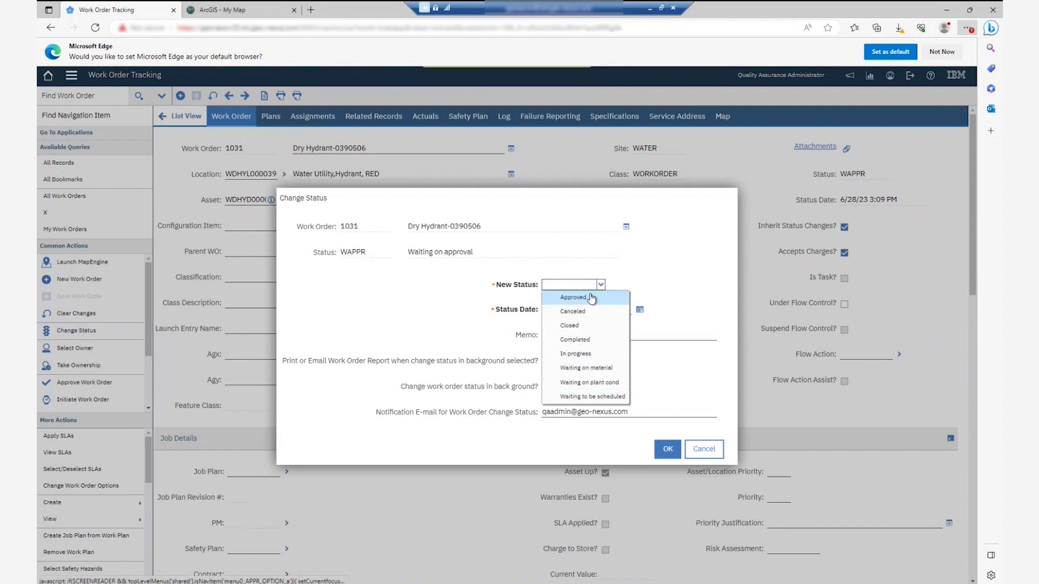
left_click(573, 298)
left_click(673, 457)
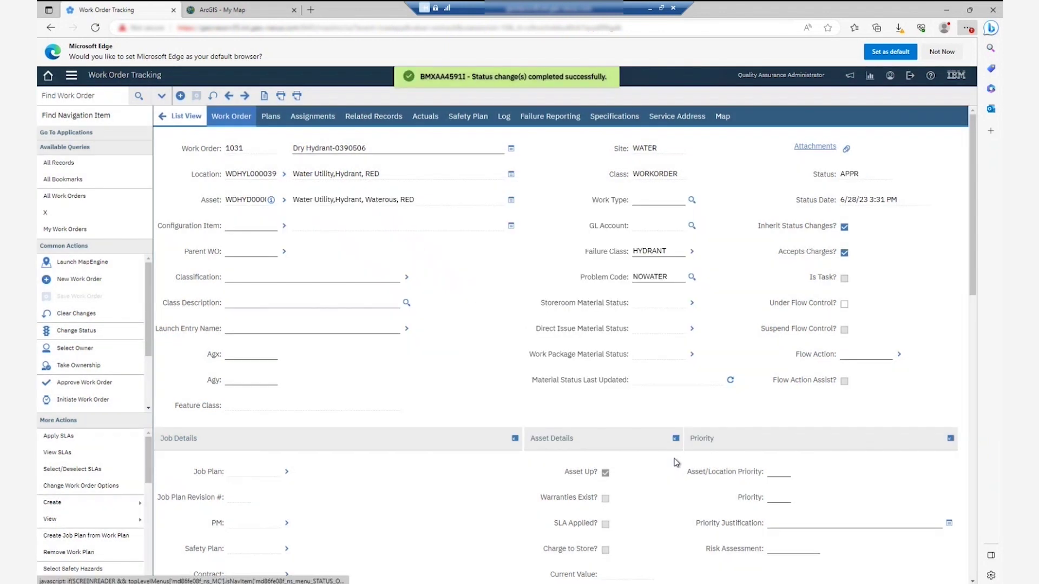
left_click(258, 15)
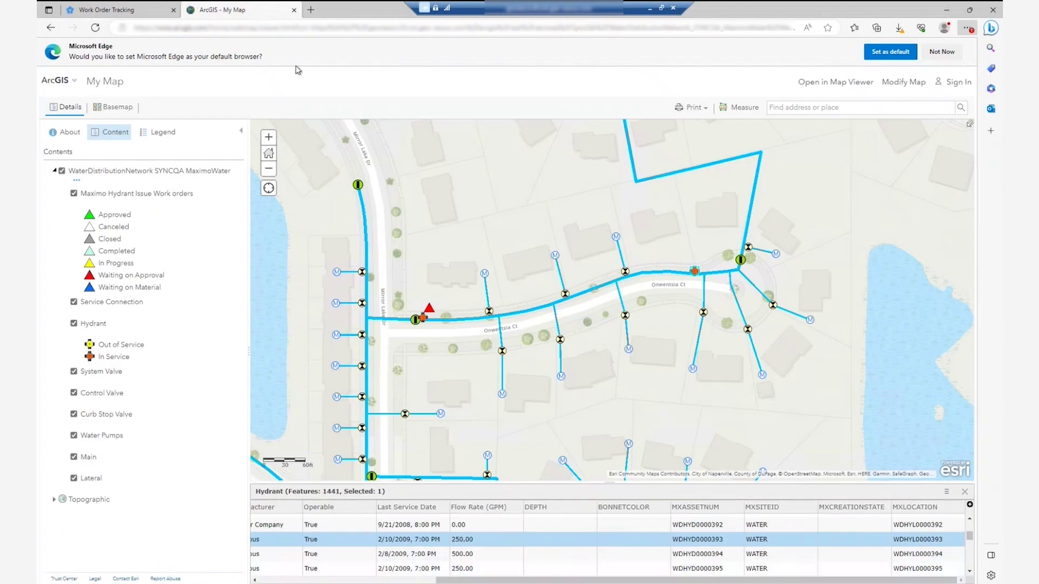
left_click_drag(598, 328, 598, 328)
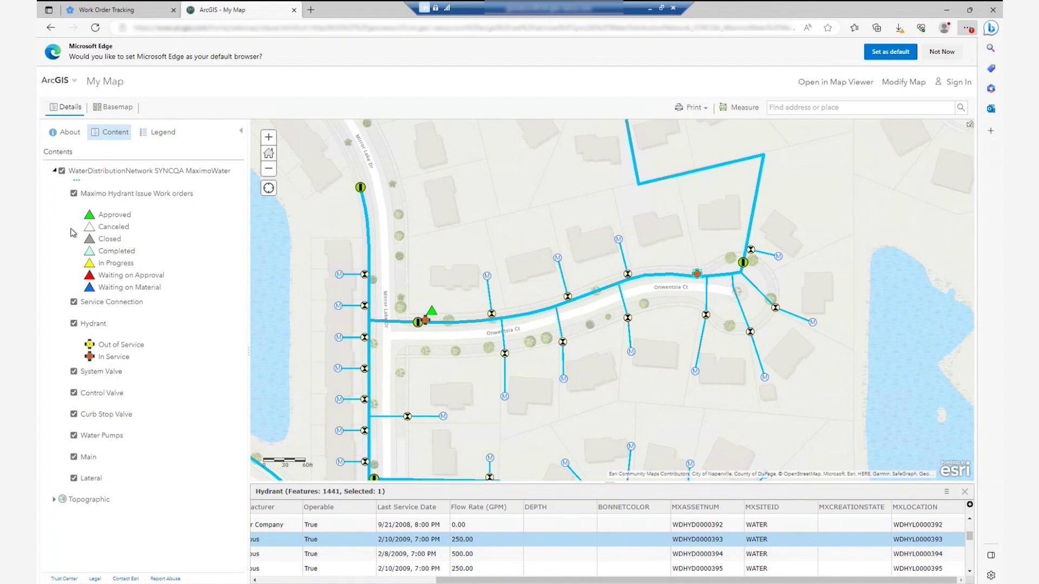
mouse_move(98, 221)
Switch to the Geonexus Integration Platform and refresh the NRT_Demo reports list.
mouse_move(254, 579)
left_click(279, 563)
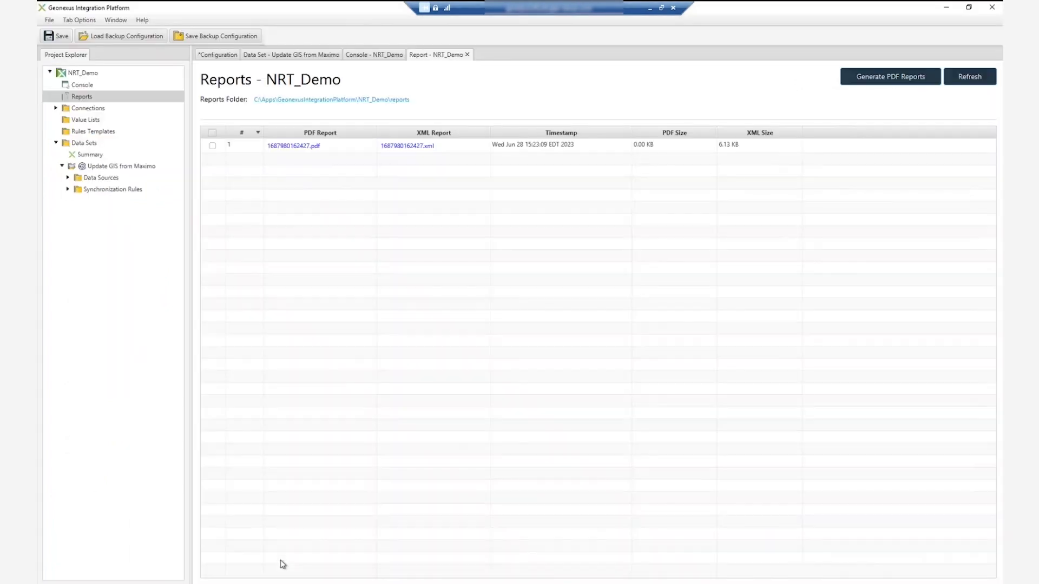
left_click(980, 78)
left_click(980, 78)
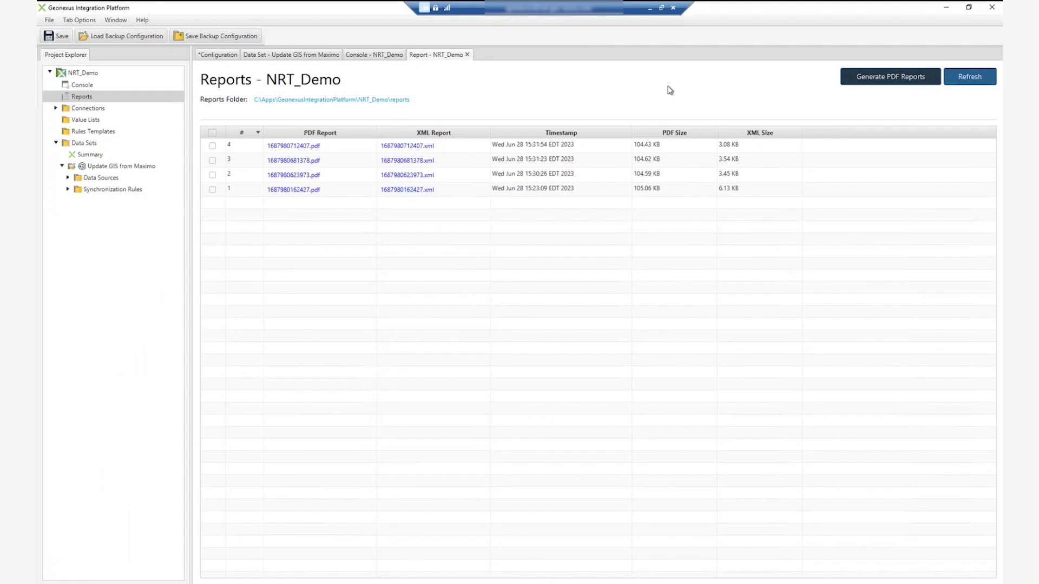
Check the Final Status Report and the updated shape and asset values in 1687980623973.pdf, then close the report.
left_click(282, 175)
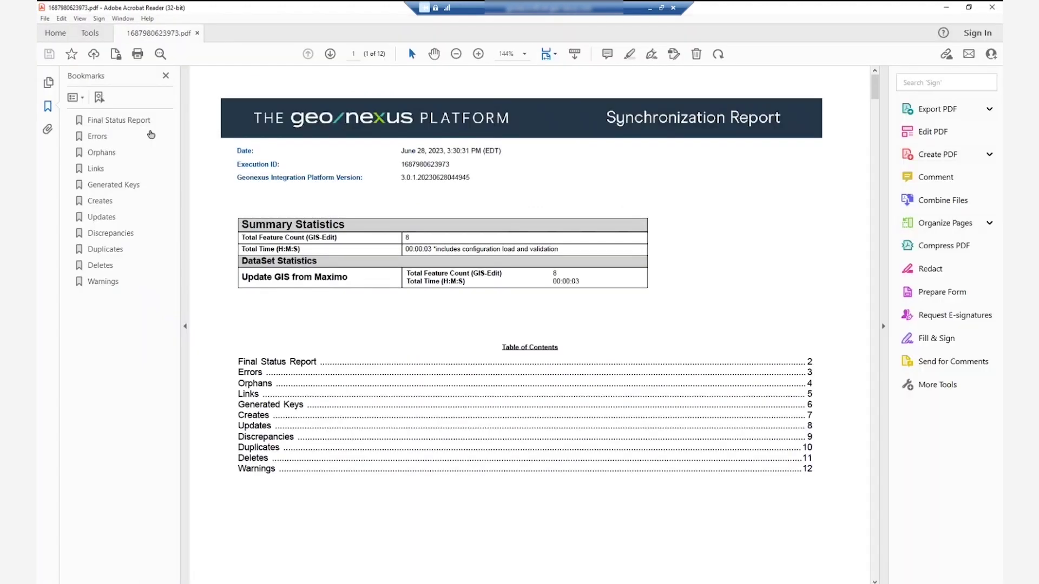
left_click(138, 124)
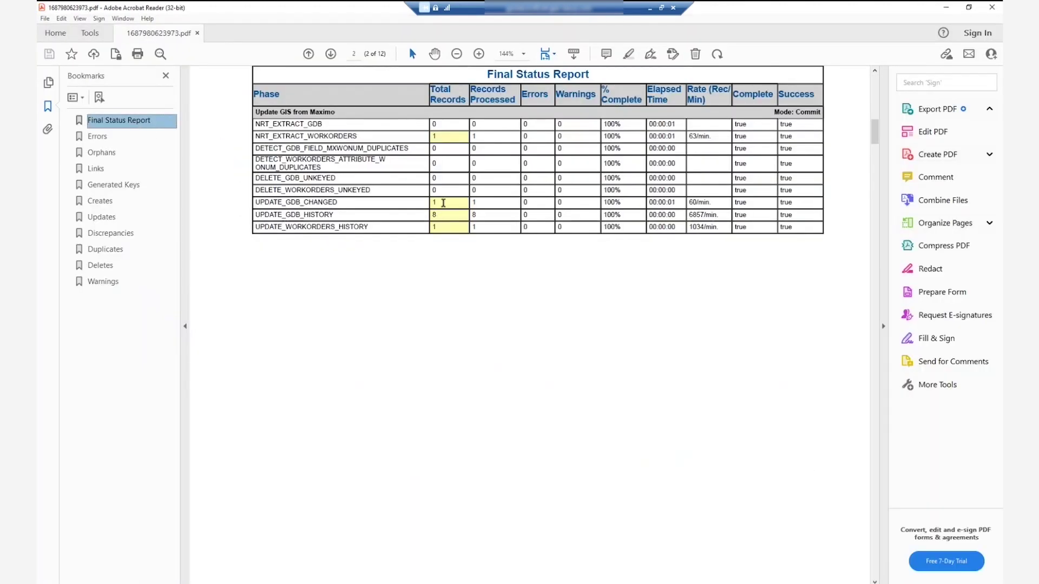
double_click(433, 203)
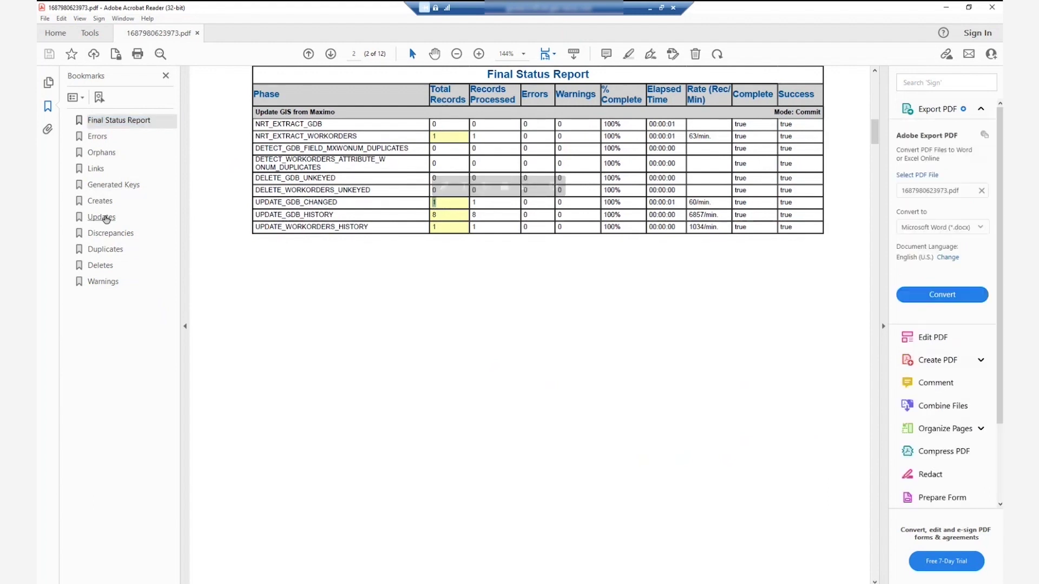
left_click(109, 218)
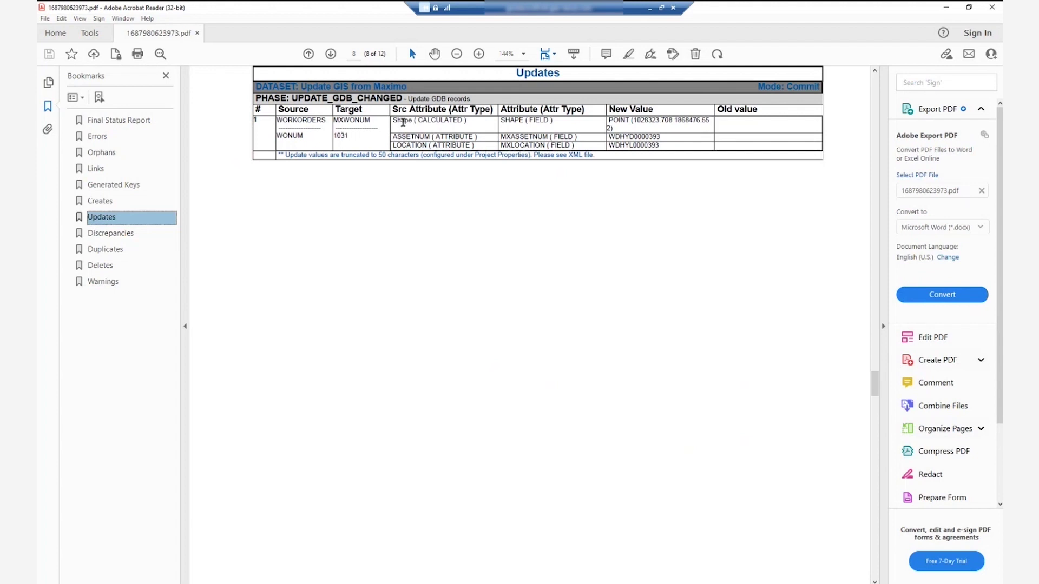
left_click(403, 122)
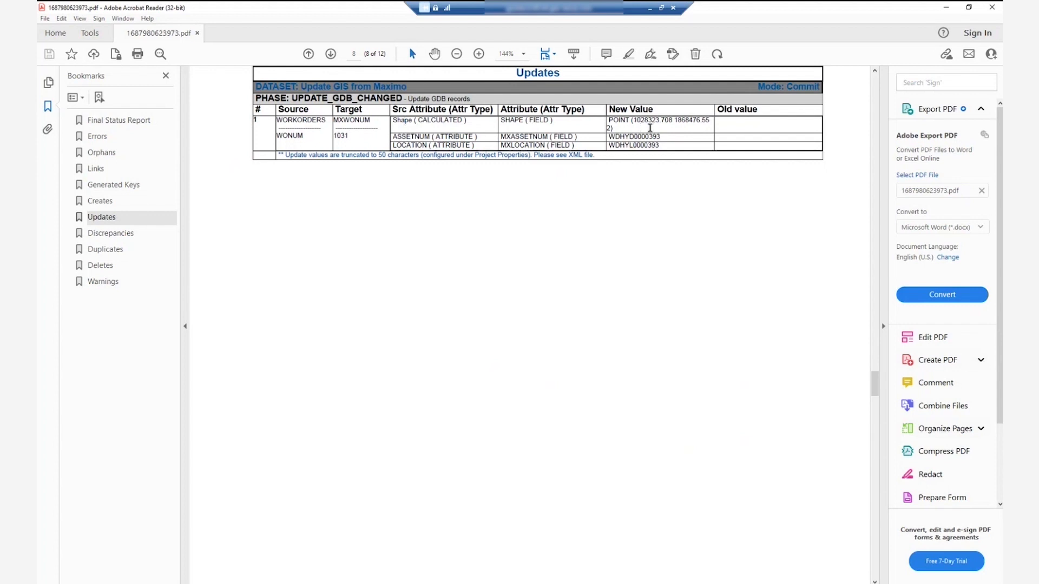
double_click(620, 120)
left_click(992, 7)
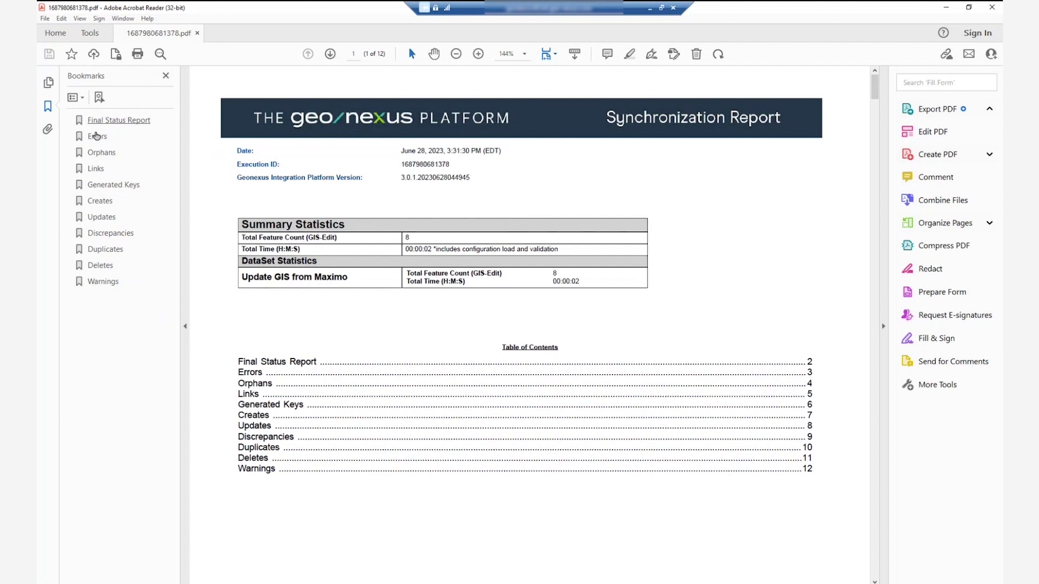
Compare the new and old shape, asset and location values in the Updates section of 1687980681378.pdf, then close the report.
left_click(100, 120)
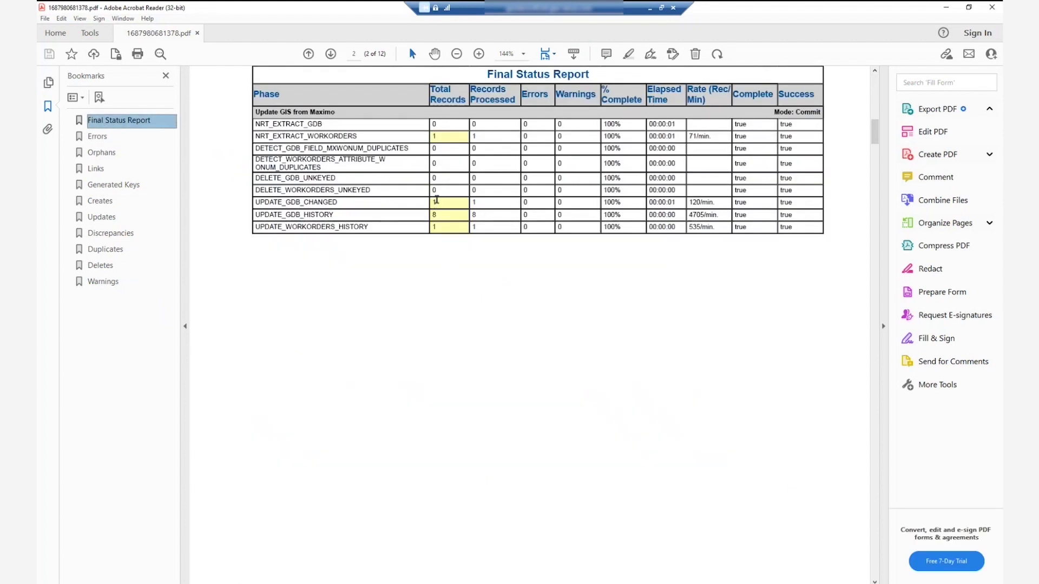
left_click(103, 218)
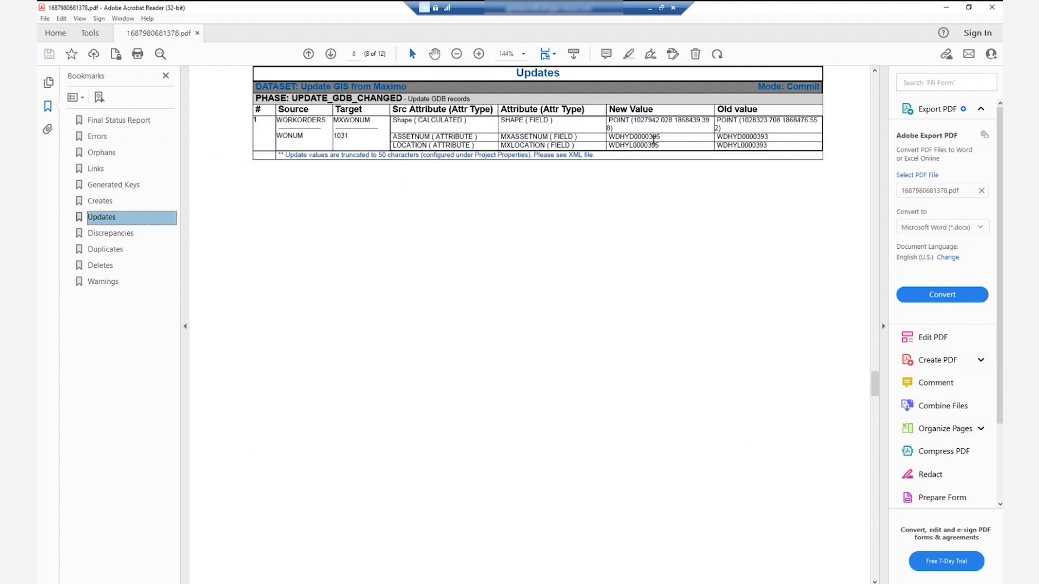
double_click(631, 122)
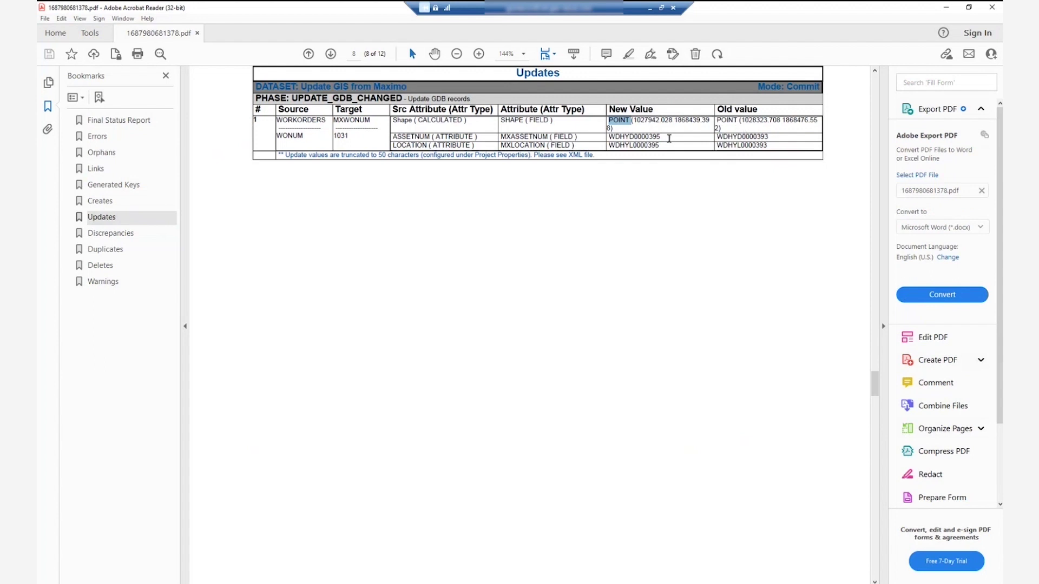
mouse_move(669, 138)
left_mouse_down()
mouse_move(768, 143)
mouse_move(659, 145)
left_mouse_up()
left_click(990, 7)
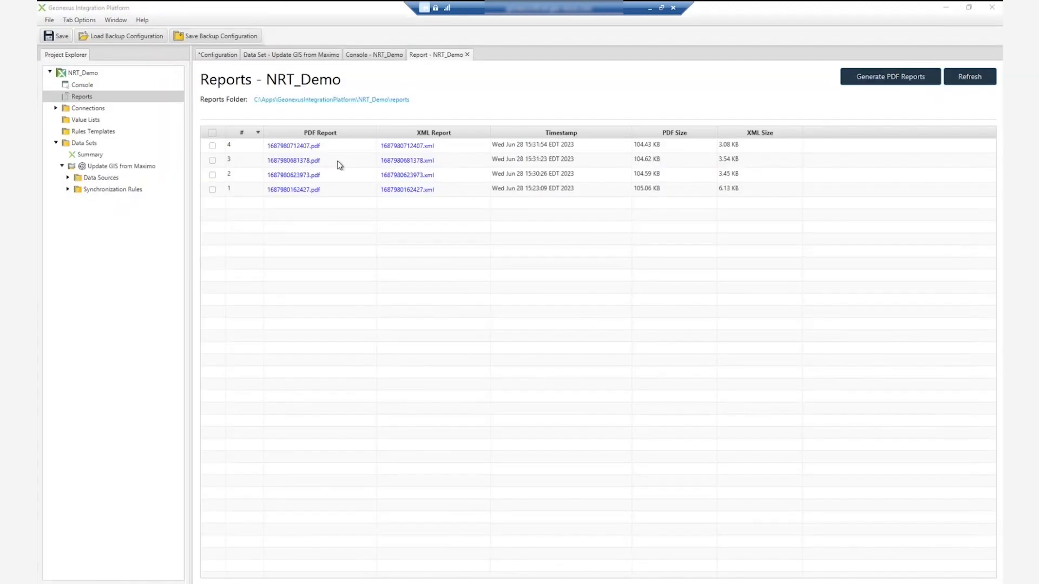
Open 1687980712407.pdf, check its Final Status Report and the work order status change under Updates, then close the report.
left_click(317, 147)
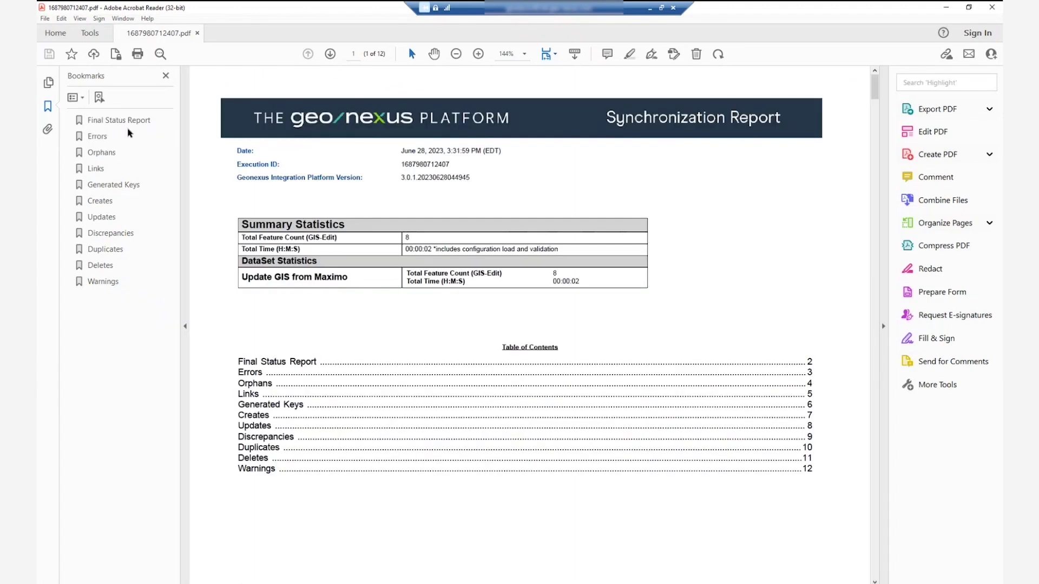
left_click(101, 126)
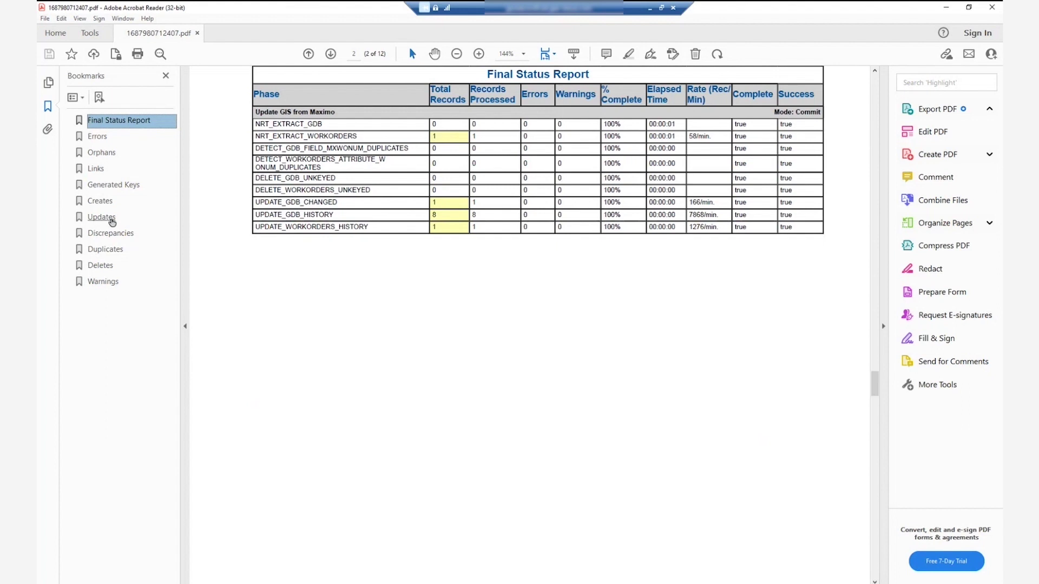
left_click(109, 218)
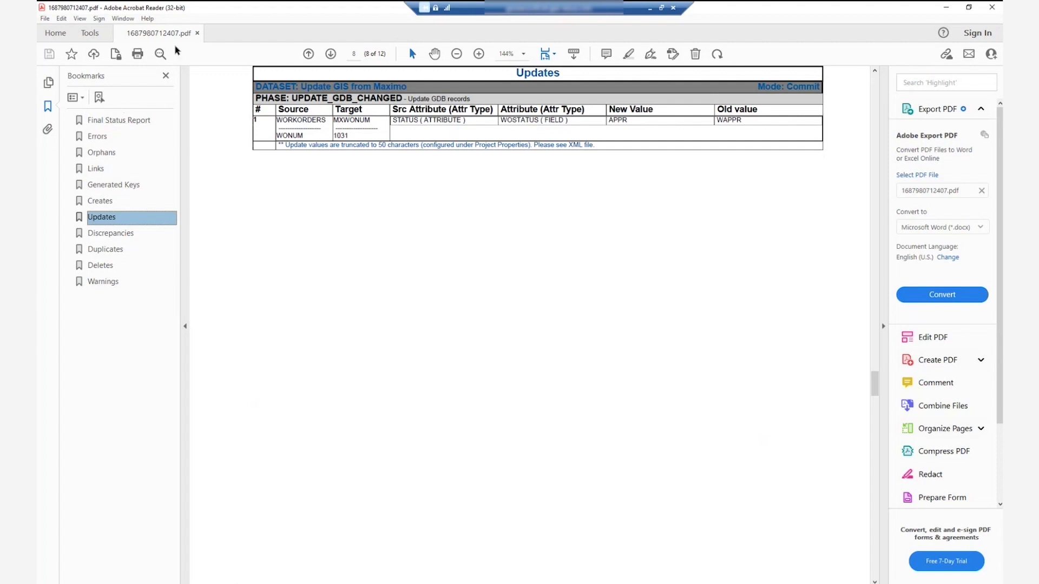
left_click(992, 7)
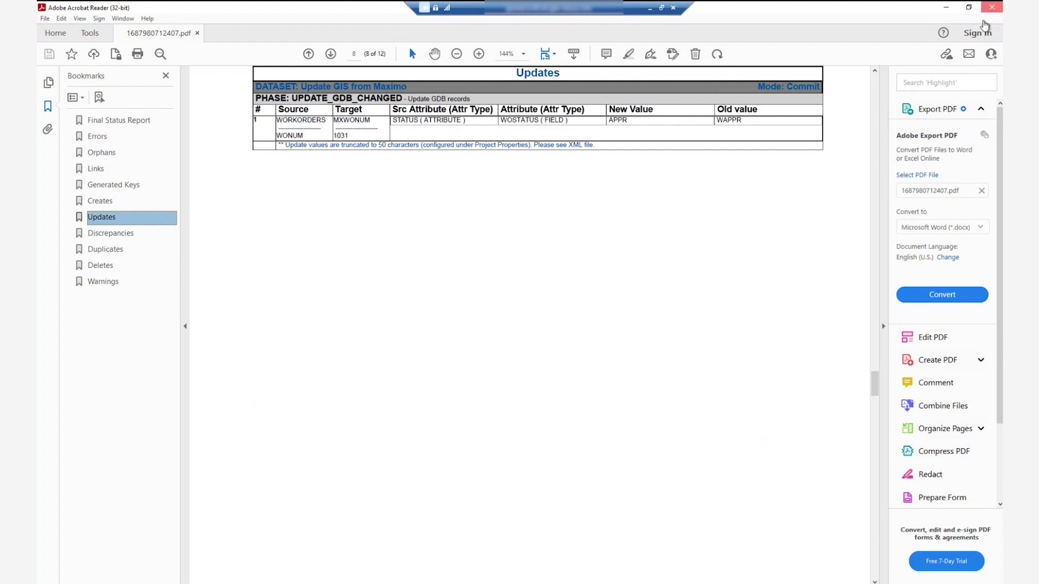